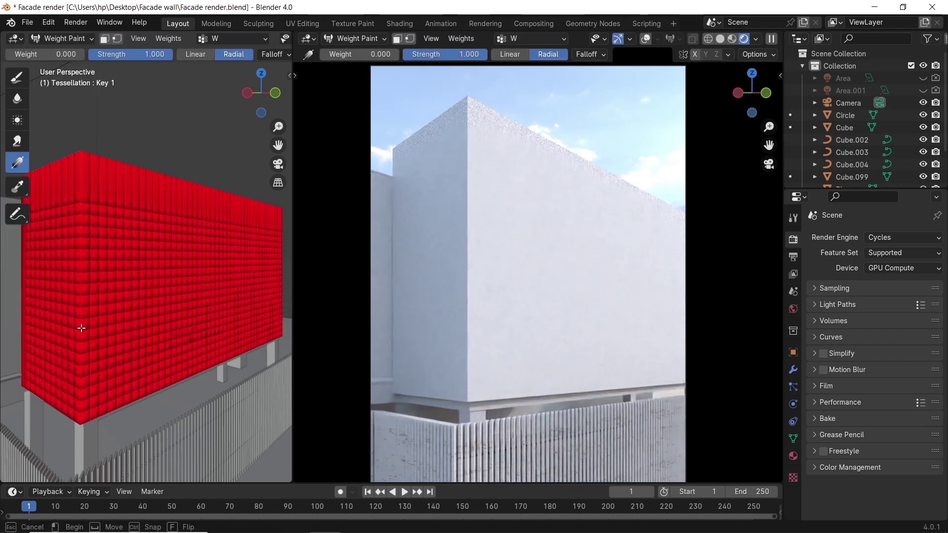
# Paint zero-weight gradient areas and freehand Draw strokes onto the tessellated facade in Weight Paint mode
pyautogui.moveTo(228, 220)
pyautogui.mouseDown()
pyautogui.moveTo(218, 337)
pyautogui.moveTo(304, 360)
pyautogui.mouseUp()
pyautogui.click(17, 77)
pyautogui.moveTo(155, 270)
pyautogui.mouseDown()
pyautogui.moveTo(42, 224)
pyautogui.moveTo(83, 271)
pyautogui.mouseUp()
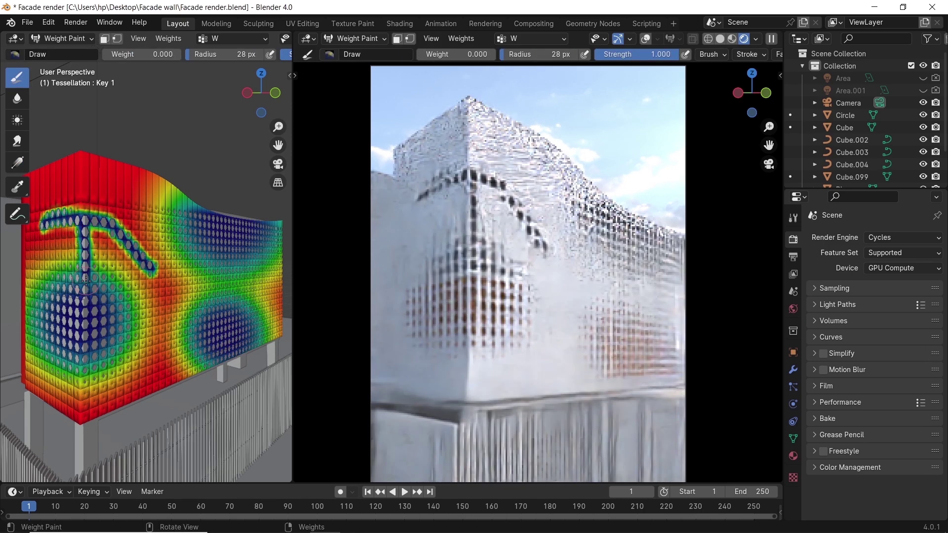
pyautogui.moveTo(74, 222)
pyautogui.mouseDown()
pyautogui.moveTo(65, 262)
pyautogui.moveTo(47, 277)
pyautogui.mouseUp()
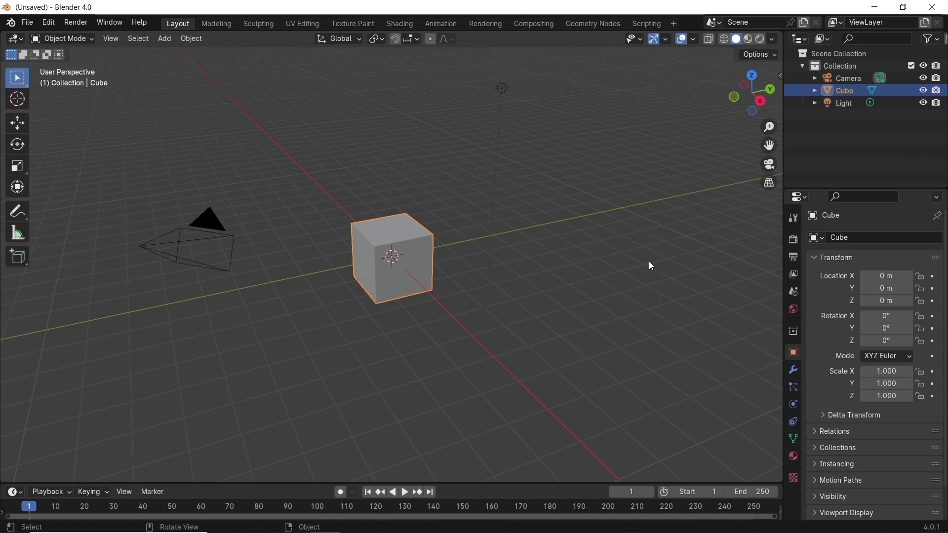
# Delete the camera and light, and select the default cube
pyautogui.hotkey('ctrl', 'i')
pyautogui.press('x')
pyautogui.click(645, 260)
pyautogui.click(405, 238)
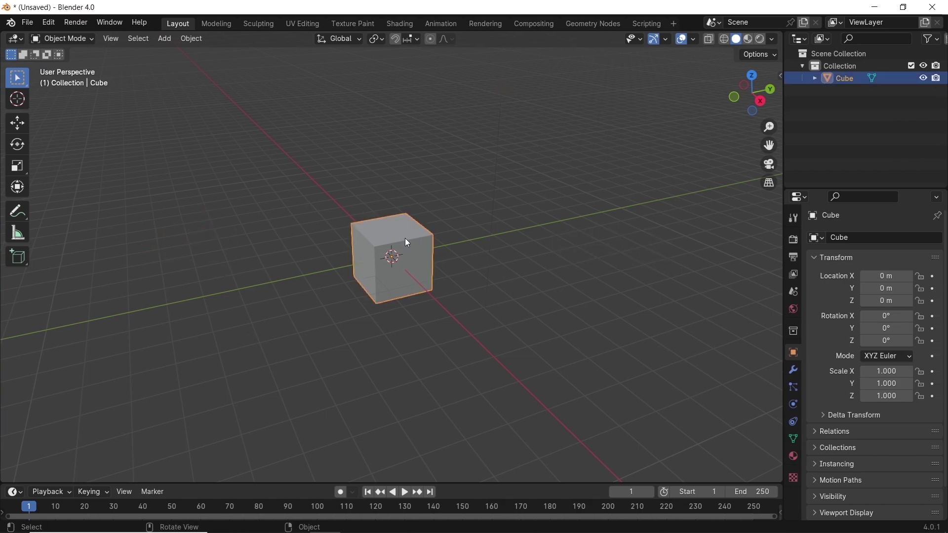
# Move the cube's mesh up 1 m in Edit Mode so its base sits at the object's origin
pyautogui.press('Tab')
pyautogui.press('g')
pyautogui.click(501, 244)
pyautogui.press('Tab')
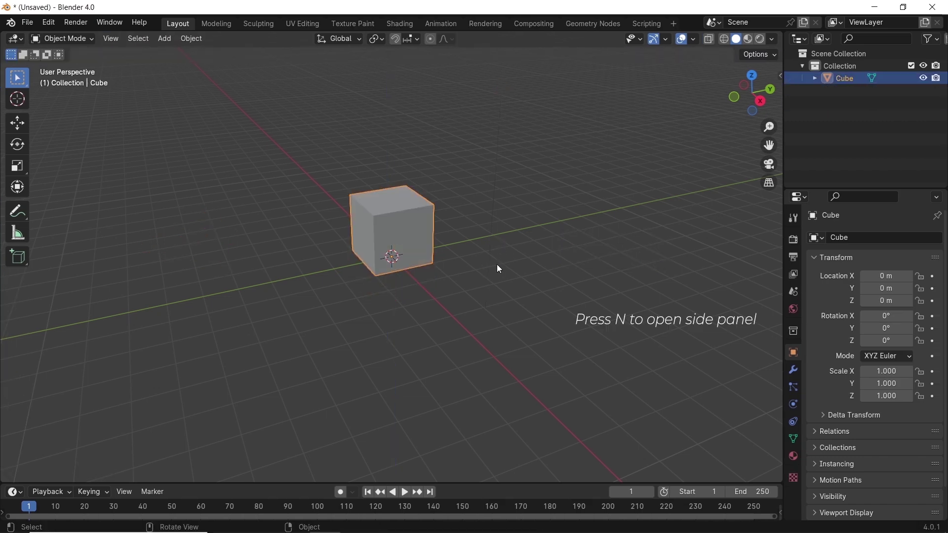
# Set the cube's dimensions to 8 m in X and Y and 4 m in Z
pyautogui.press('n')
pyautogui.moveTo(720, 266); pyautogui.dragTo(719, 279)
pyautogui.write('8')
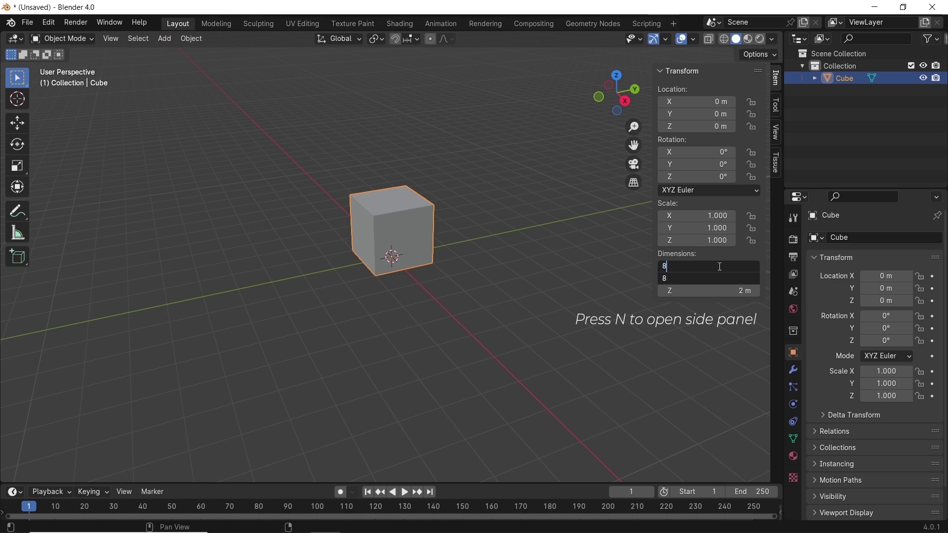
pyautogui.press('Return')
pyautogui.click(719, 288)
pyautogui.write('4')
pyautogui.press('Return')
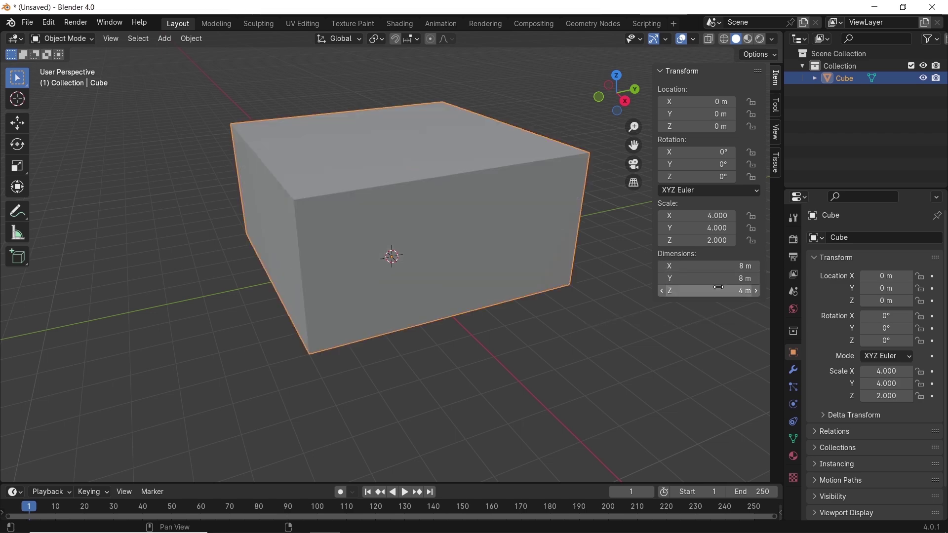
# Move the box up 1 m along the Z axis
pyautogui.scroll(-2, 335, 291)
pyautogui.moveTo(336, 294); pyautogui.dragTo(371, 264, button='middle')
pyautogui.scroll(2, 470, 237)
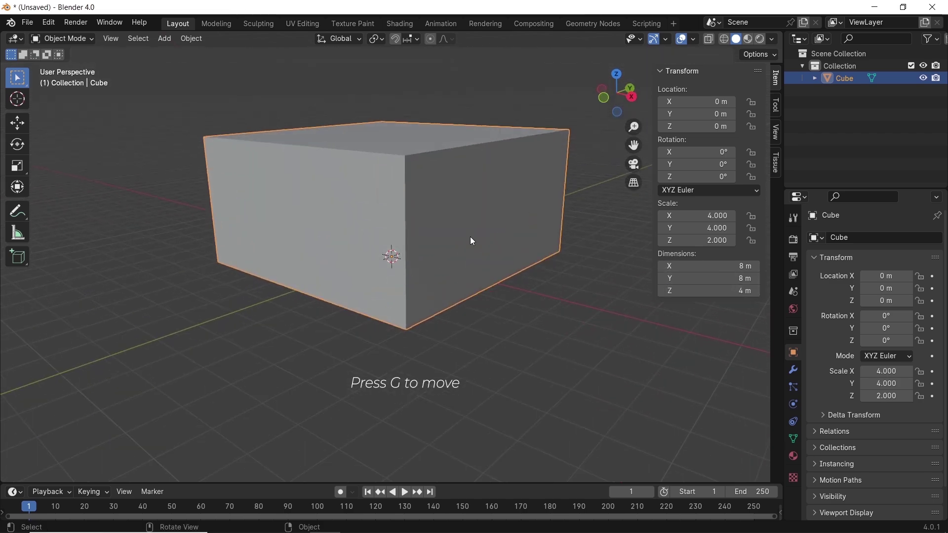
pyautogui.press('g')
pyautogui.press('z')
pyautogui.press('1')
pyautogui.press('Return')
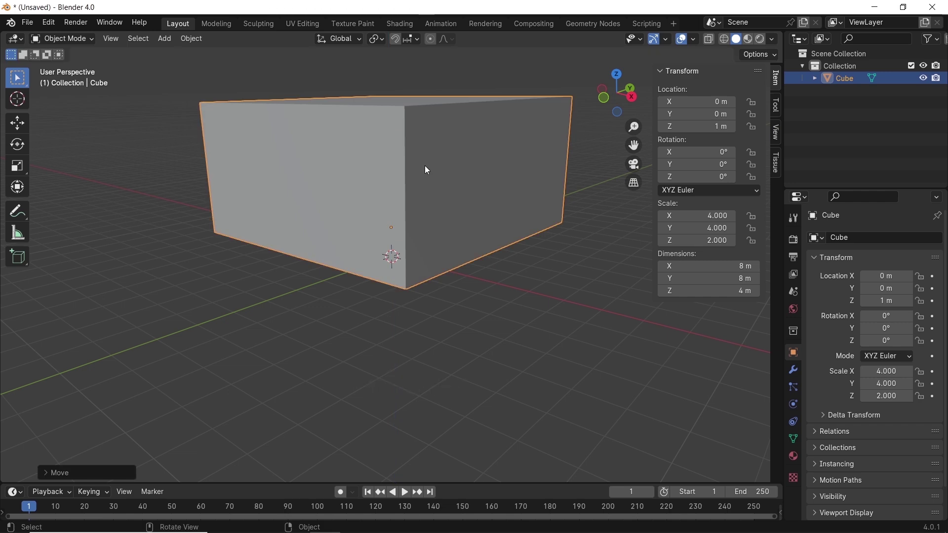
# Add a centred vertical loop cut that divides the box's front face in half
pyautogui.press('Tab')
pyautogui.hotkey('ctrl', 'r')
pyautogui.click(321, 107)
pyautogui.rightClick(321, 106)
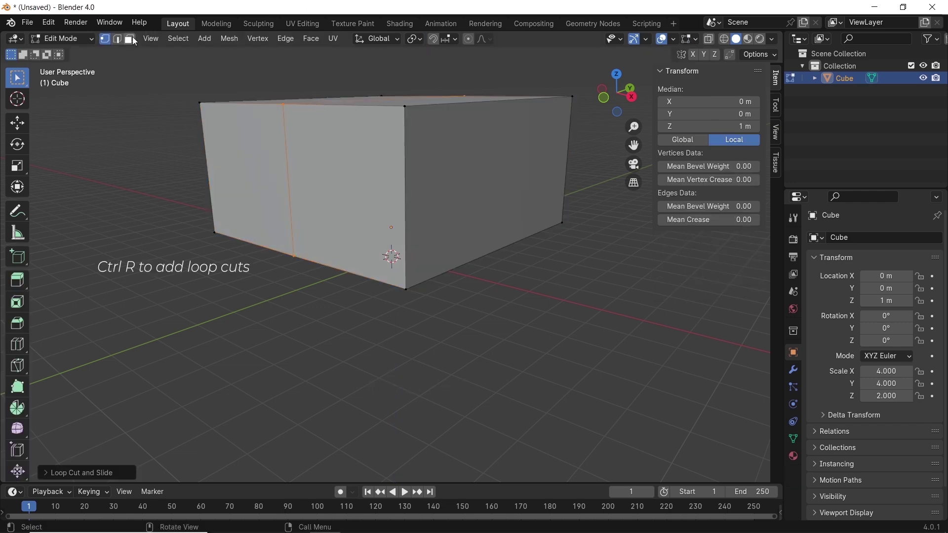
# Extrude the half of the front face nearest the corner outward by 2 m
pyautogui.click(130, 39)
pyautogui.click(346, 197)
pyautogui.press('e')
pyautogui.click(489, 173)
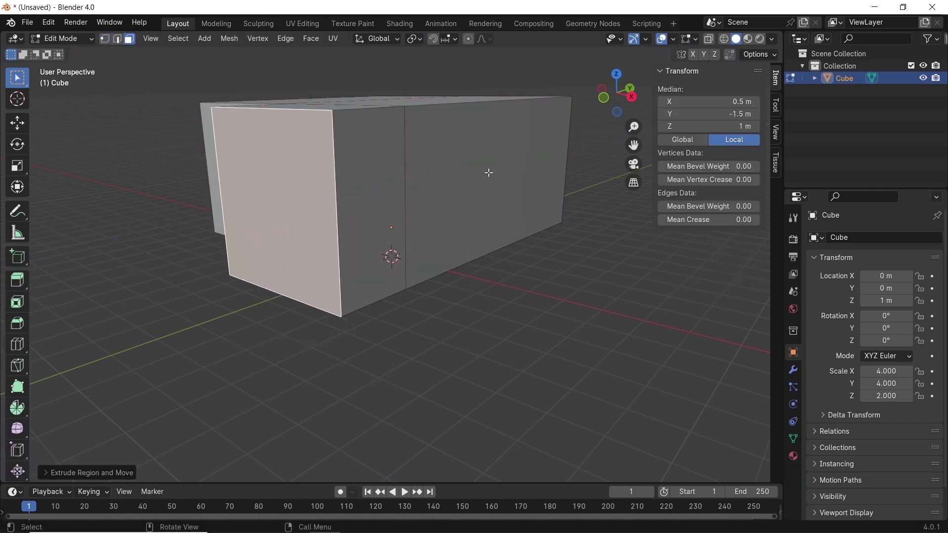
# Select the long side's two faces and the extruded front face, duplicate them in place, and separate them into a new object
pyautogui.click(487, 173)
pyautogui.keyDown('shift'); pyautogui.click(377, 182); pyautogui.keyUp('shift')
pyautogui.keyDown('shift'); pyautogui.click(296, 185); pyautogui.keyUp('shift')
pyautogui.moveTo(341, 238); pyautogui.dragTo(390, 254, button='middle')
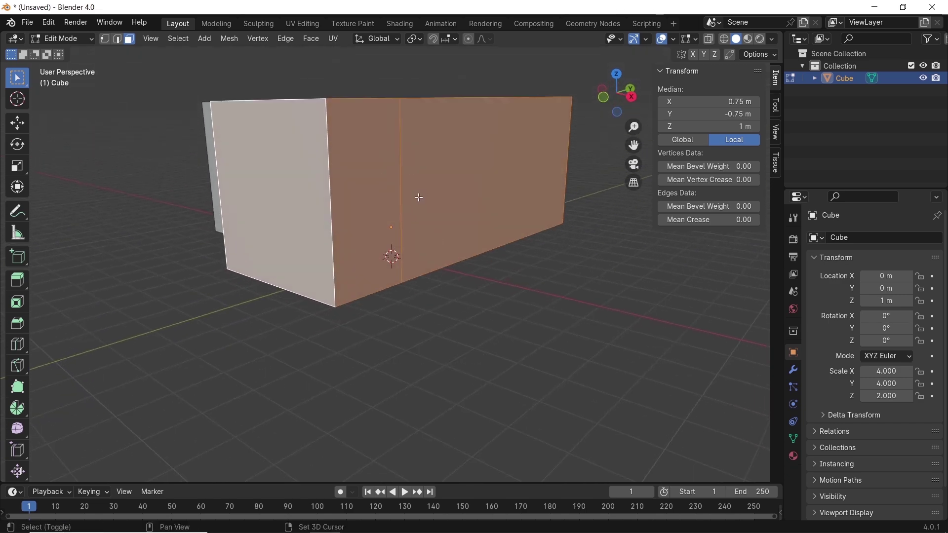
pyautogui.hotkey('shift', 'd')
pyautogui.rightClick(437, 202)
pyautogui.press('p')
pyautogui.click(437, 203)
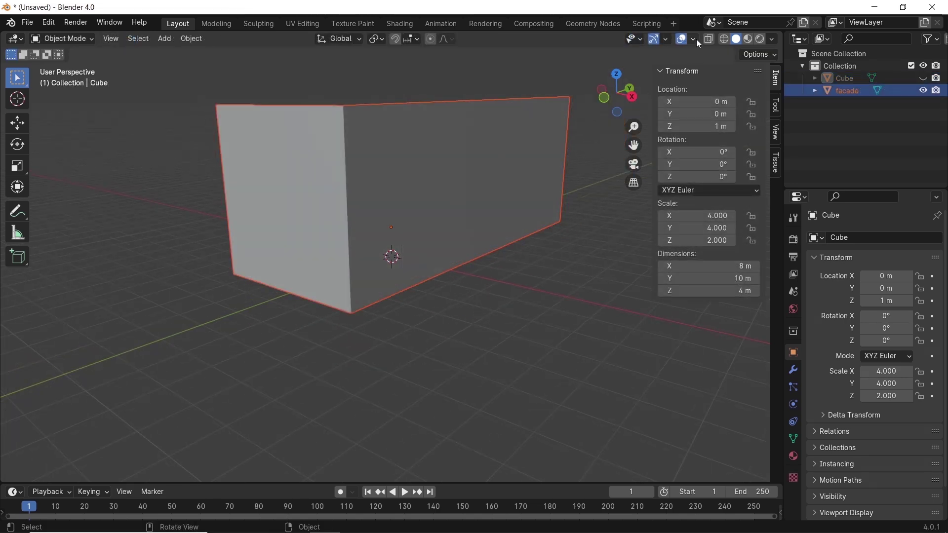
# Enable the wireframe overlay and add three evenly spaced vertical loop cuts to the longer face of the facade's side
pyautogui.click(694, 40)
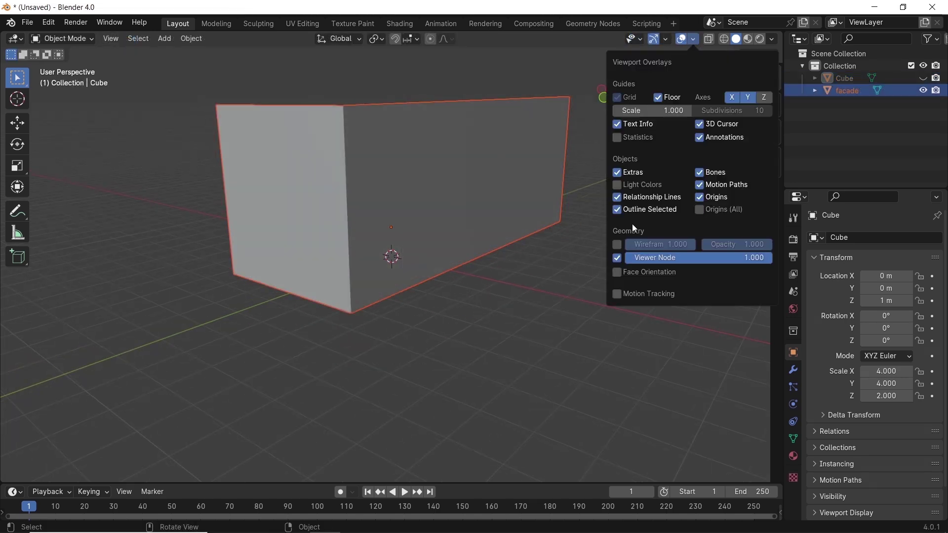
pyautogui.click(443, 182)
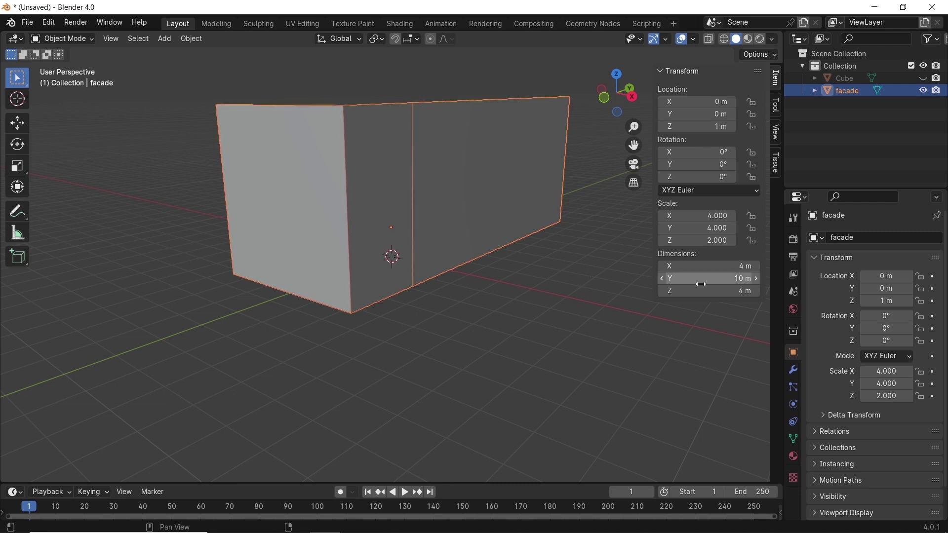
pyautogui.press('Tab')
pyautogui.hotkey('ctrl', 'r')
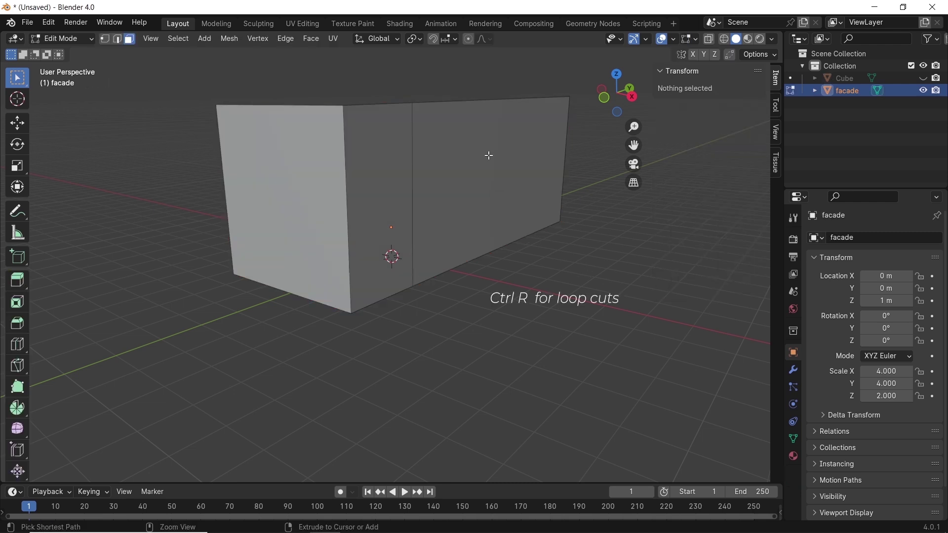
pyautogui.scroll(1, 484, 117)
pyautogui.scroll(1, 483, 117)
pyautogui.click(482, 117)
pyautogui.rightClick(483, 117)
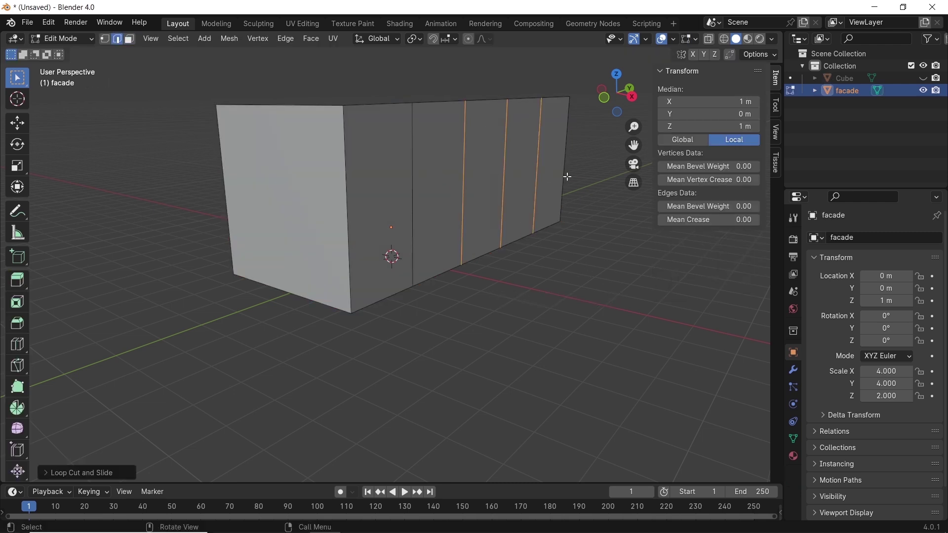
# Add one centred vertical loop cut on the facade's front face and one centred horizontal loop cut around the whole facade
pyautogui.hotkey('ctrl', 'r')
pyautogui.click(274, 114)
pyautogui.rightClick(274, 114)
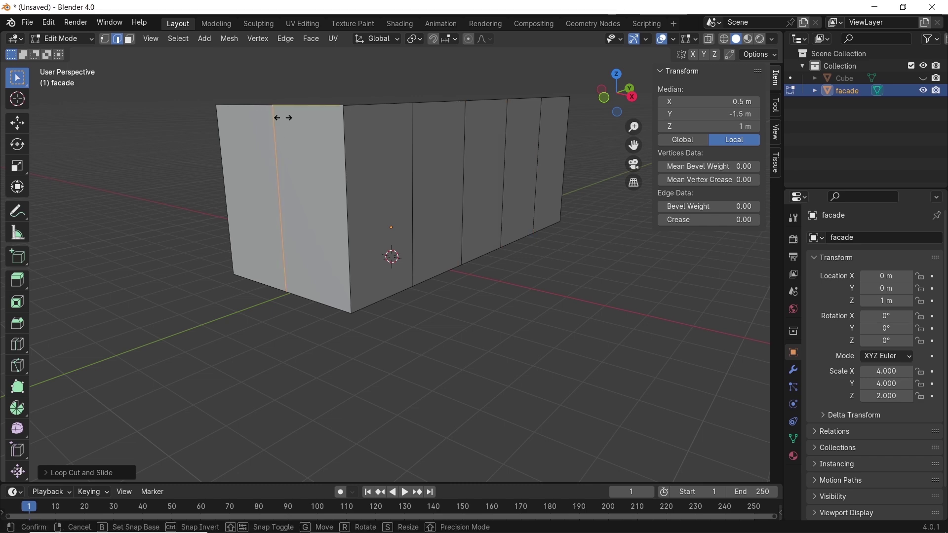
pyautogui.hotkey('ctrl', 'r')
pyautogui.click(359, 213)
pyautogui.rightClick(360, 213)
# Subdivide the entire facade mesh, trying 10 cuts and settling on 12, and return to Object Mode
pyautogui.moveTo(387, 233)
pyautogui.mouseDown(button='middle')
pyautogui.moveTo(304, 239)
pyautogui.moveTo(394, 236)
pyautogui.mouseUp(button='middle')
pyautogui.press('a')
pyautogui.rightClick(398, 187)
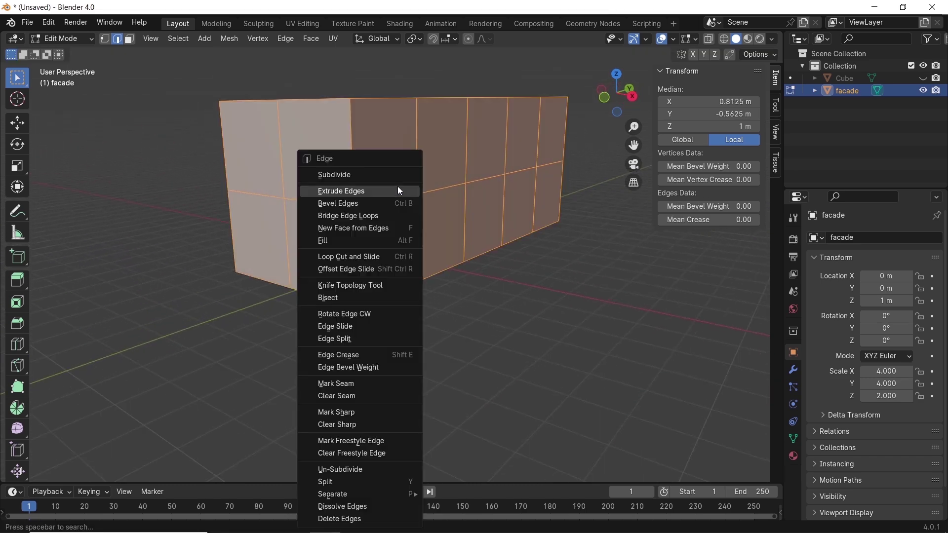
pyautogui.click(356, 176)
pyautogui.click(99, 473)
pyautogui.doubleClick(162, 390)
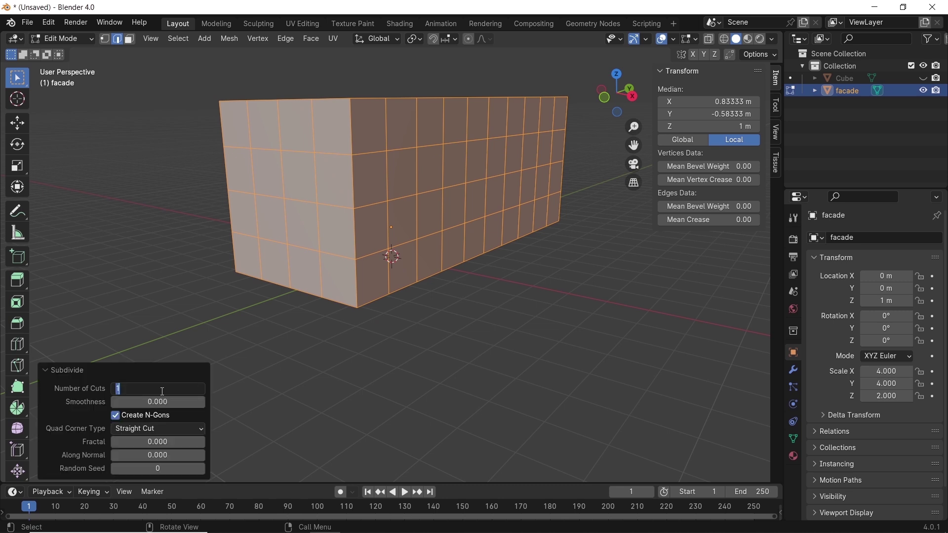
pyautogui.write('10')
pyautogui.press('Return')
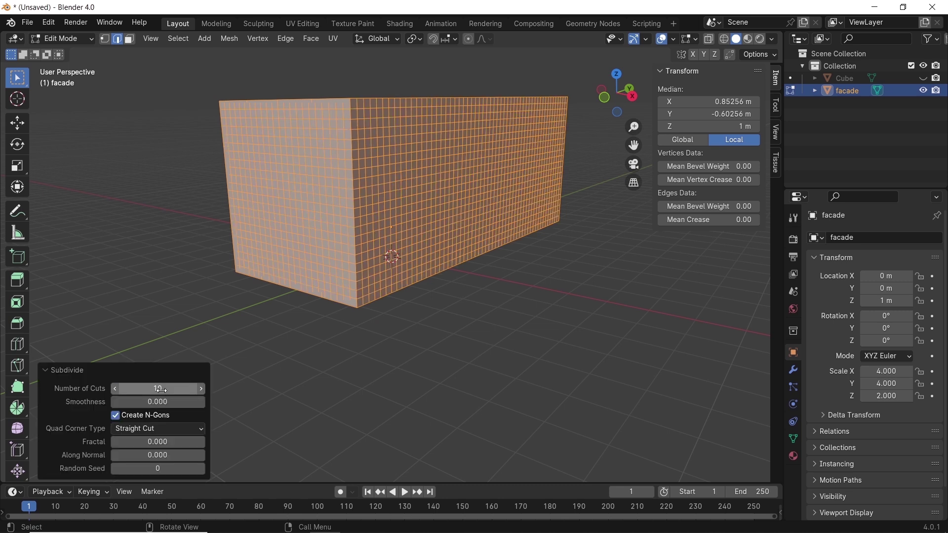
pyautogui.doubleClick(162, 390)
pyautogui.press('Return')
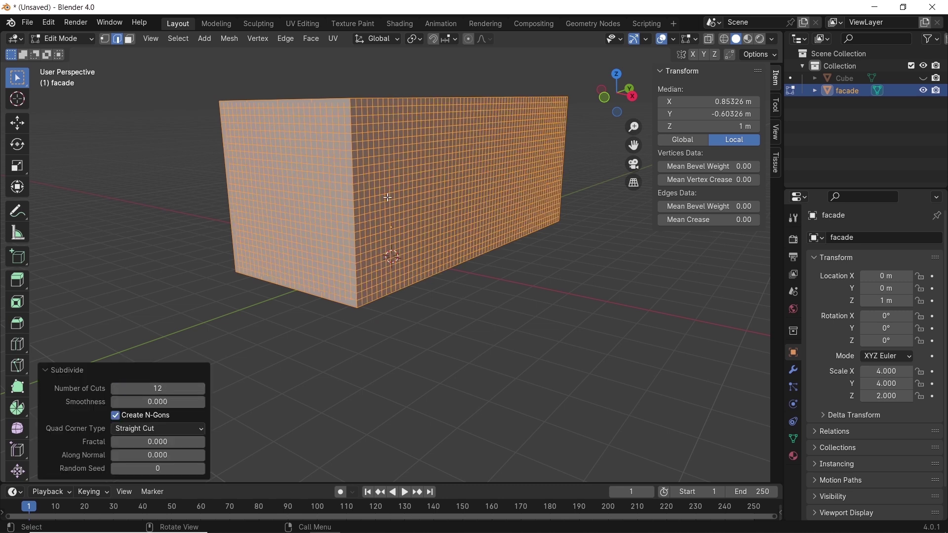
pyautogui.press('Tab')
pyautogui.keyDown('shift'); pyautogui.moveTo(387, 197); pyautogui.dragTo(415, 231, button='middle'); pyautogui.keyUp('shift')
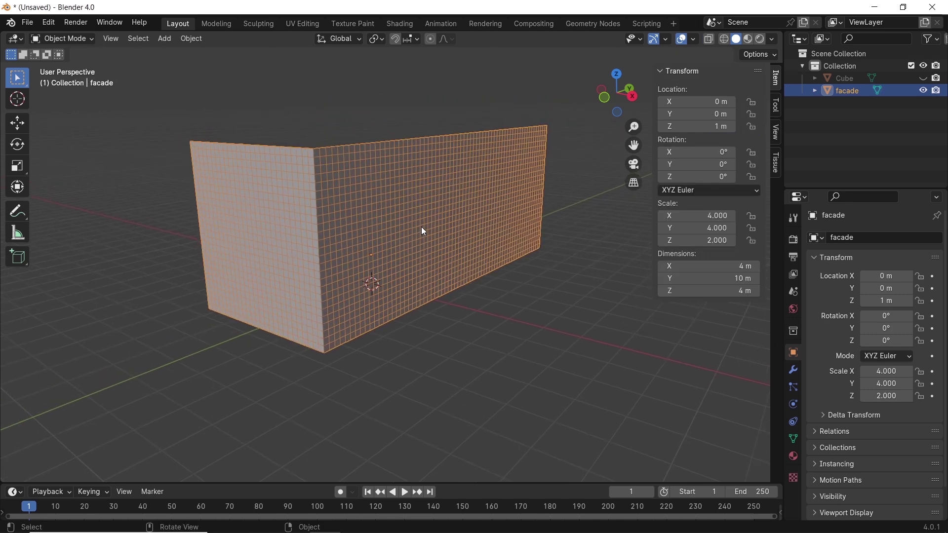
# Search the add-on preferences for "tiss" and expand the Mesh: Tissue add-on's details
pyautogui.click(52, 23)
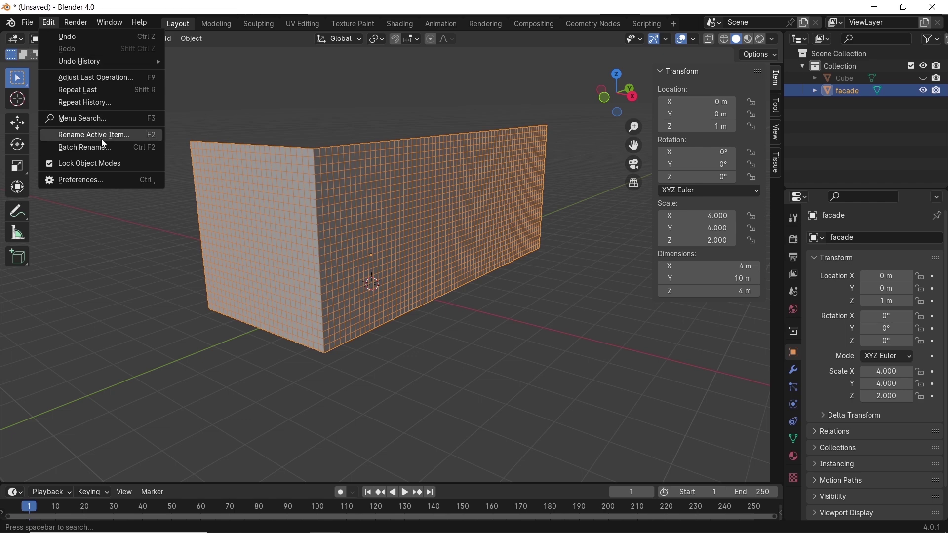
pyautogui.click(105, 181)
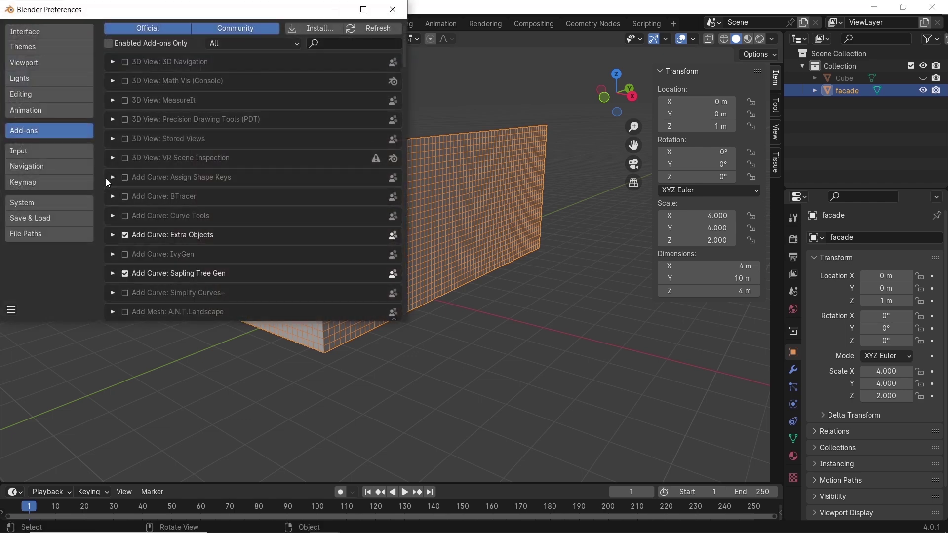
pyautogui.click(347, 45)
pyautogui.write('tiss')
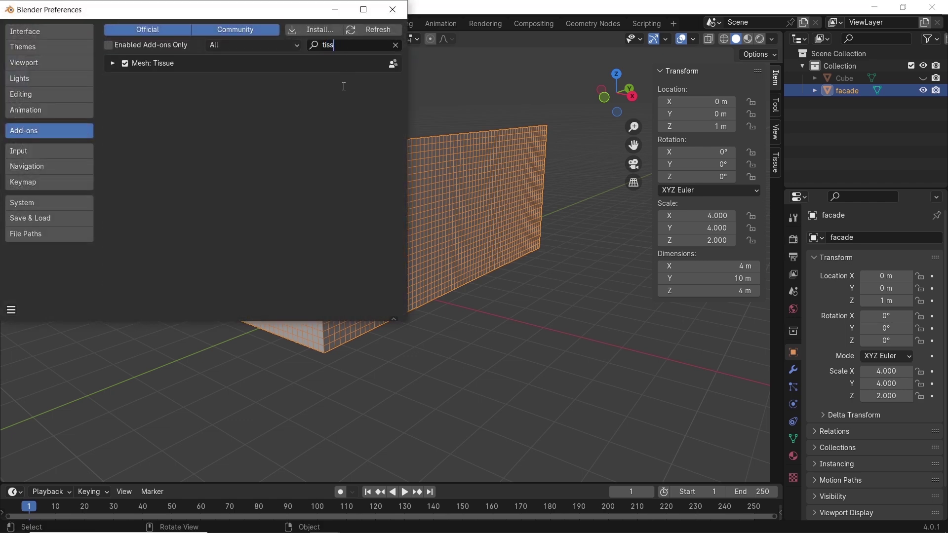
pyautogui.click(113, 64)
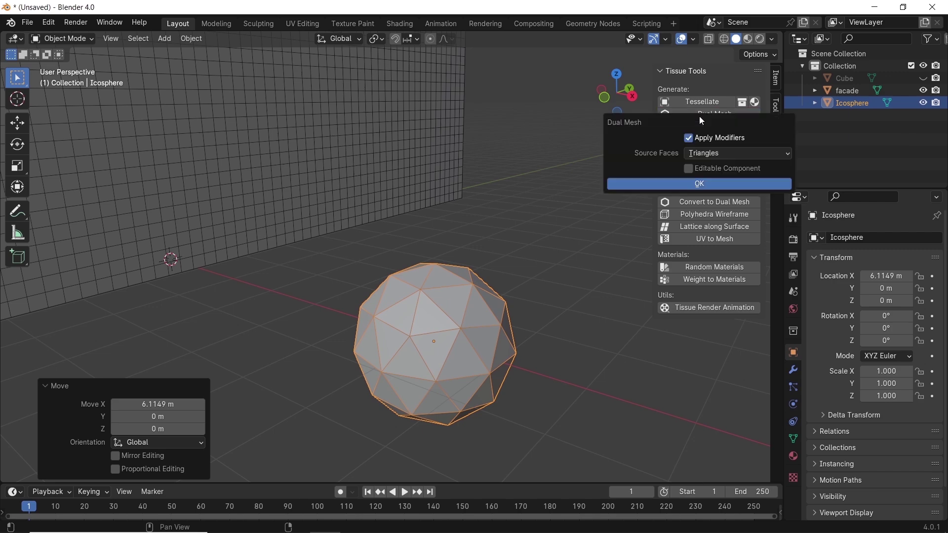
# Try generating a dual mesh from the icosphere with Triangles as source faces, and delete the resulting object
pyautogui.click(699, 116)
pyautogui.click(701, 181)
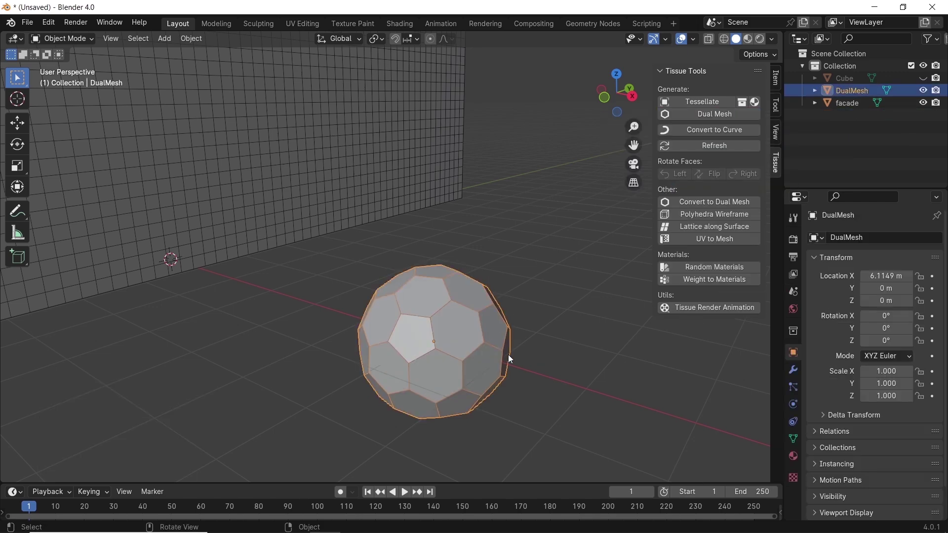
pyautogui.moveTo(508, 354)
pyautogui.mouseDown(button='middle')
pyautogui.moveTo(436, 362)
pyautogui.moveTo(502, 347)
pyautogui.mouseUp(button='middle')
pyautogui.scroll(3, 504, 347)
pyautogui.keyDown('shift'); pyautogui.moveTo(486, 381); pyautogui.dragTo(492, 328, button='middle'); pyautogui.keyUp('shift')
pyautogui.press('Delete')
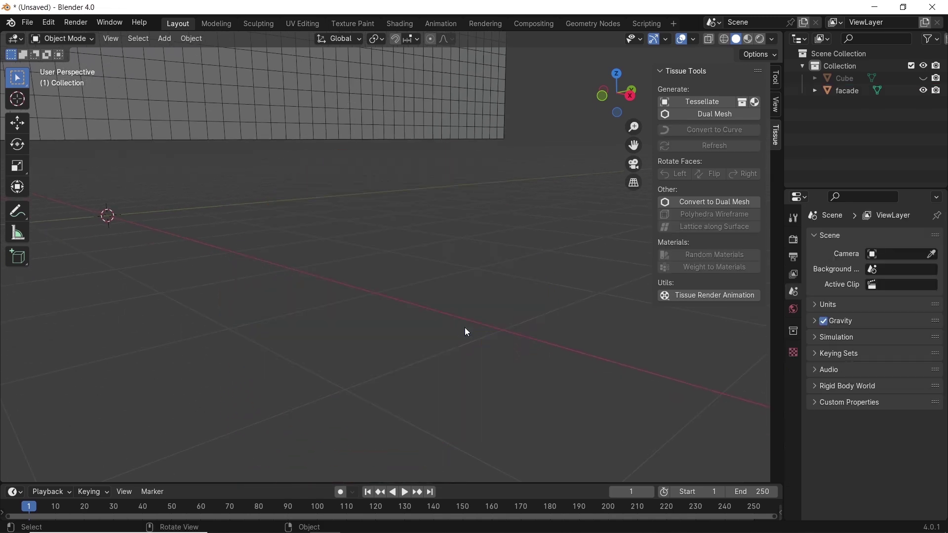
# Try generating a dual mesh from the facade with modifiers applied and Triangles as source faces
pyautogui.scroll(-5, 464, 328)
pyautogui.keyDown('shift'); pyautogui.moveTo(292, 222); pyautogui.dragTo(432, 340, button='middle'); pyautogui.keyUp('shift')
pyautogui.scroll(-1, 432, 340)
pyautogui.scroll(1, 431, 339)
pyautogui.click(473, 292)
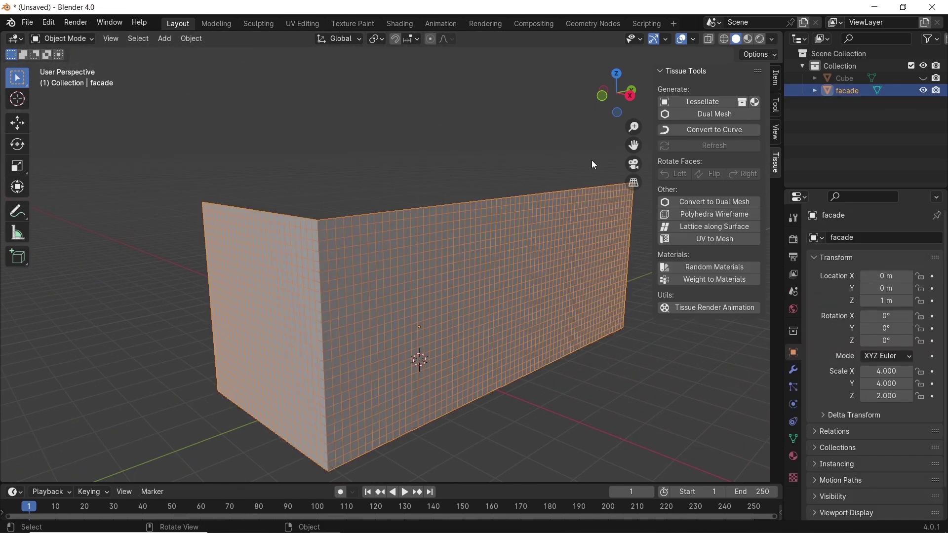
pyautogui.click(694, 114)
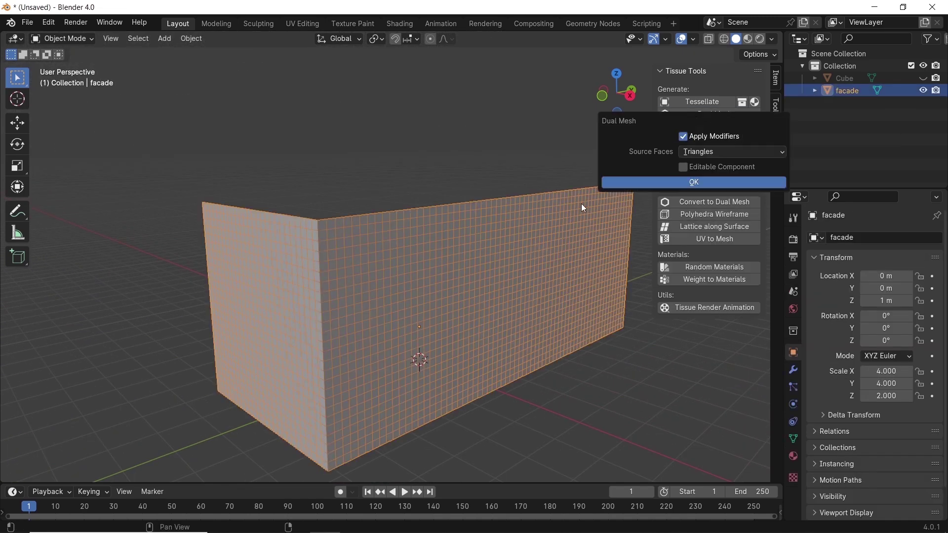
pyautogui.press('Return')
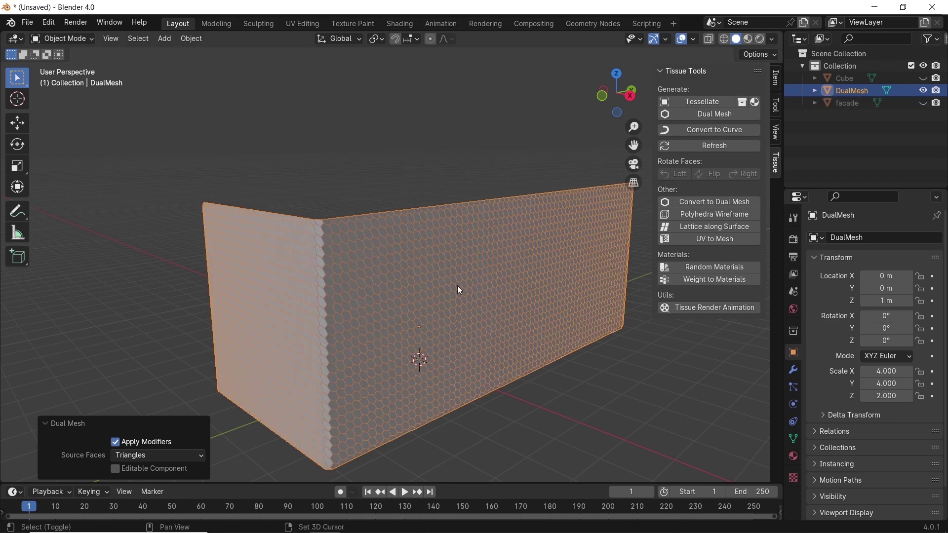
pyautogui.scroll(3, 462, 279)
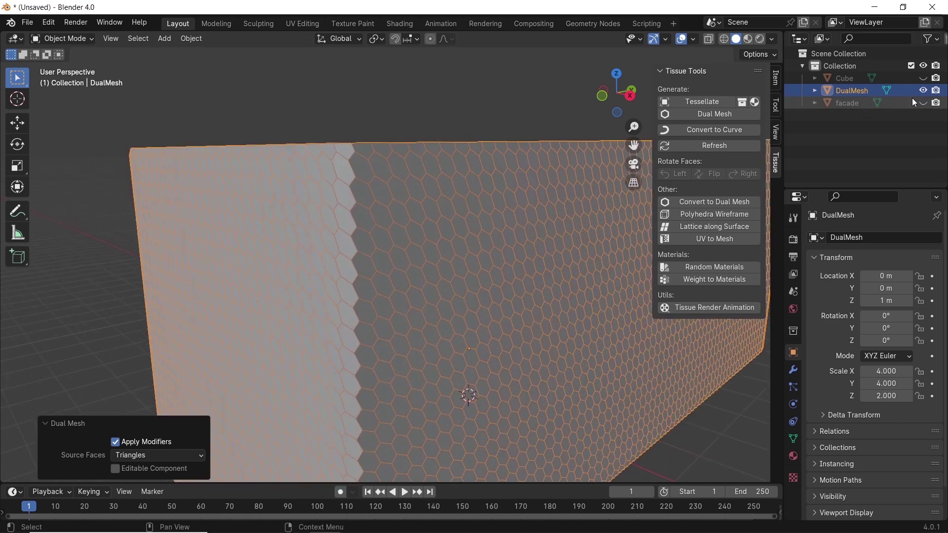
# Unhide the original facade and delete the DualMesh object
pyautogui.click(924, 102)
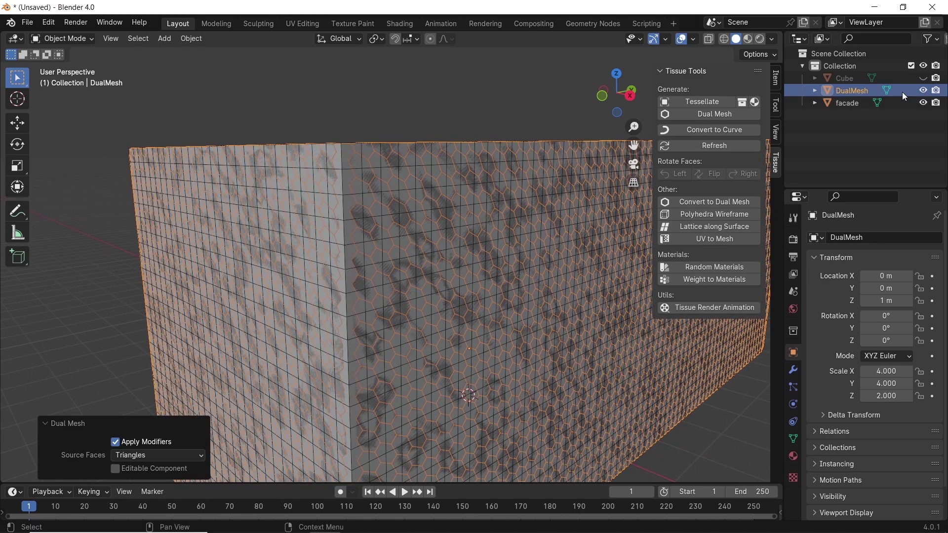
pyautogui.press('x')
pyautogui.click(520, 199)
pyautogui.click(520, 207)
pyautogui.press('Tab')
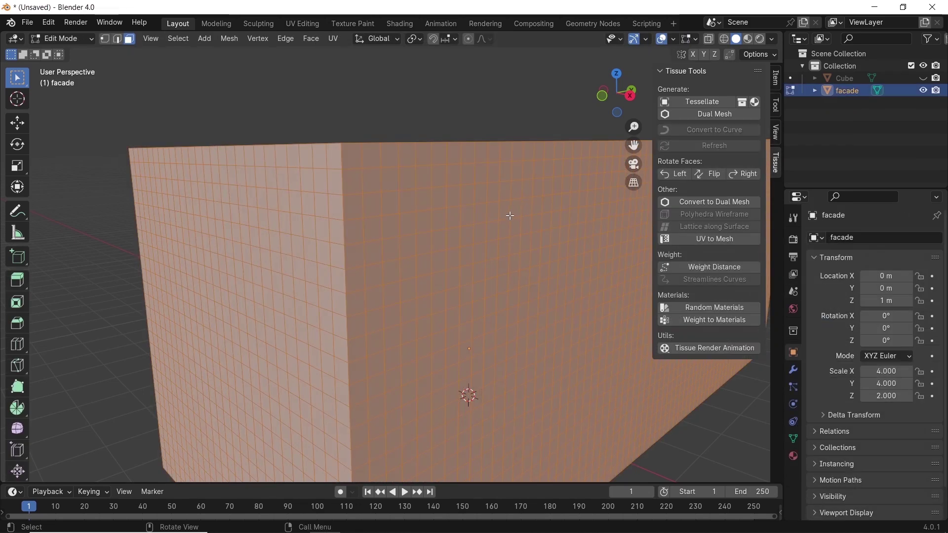
pyautogui.scroll(-4, 481, 247)
pyautogui.moveTo(448, 284); pyautogui.dragTo(498, 259, button='middle')
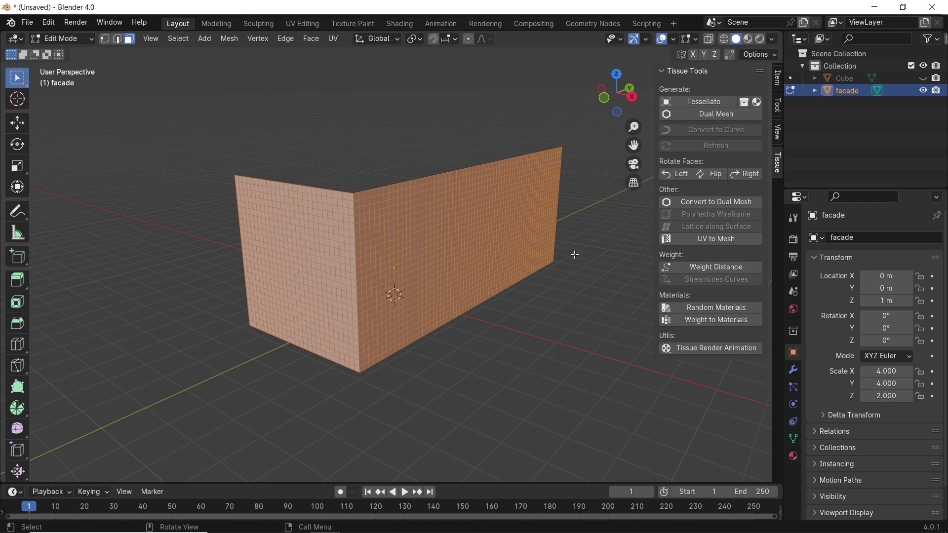
pyautogui.press('n')
pyautogui.press('Tab')
# Add a mesh circle at the origin with 6 vertices, viewed from the top
pyautogui.hotkey('shift', 'a')
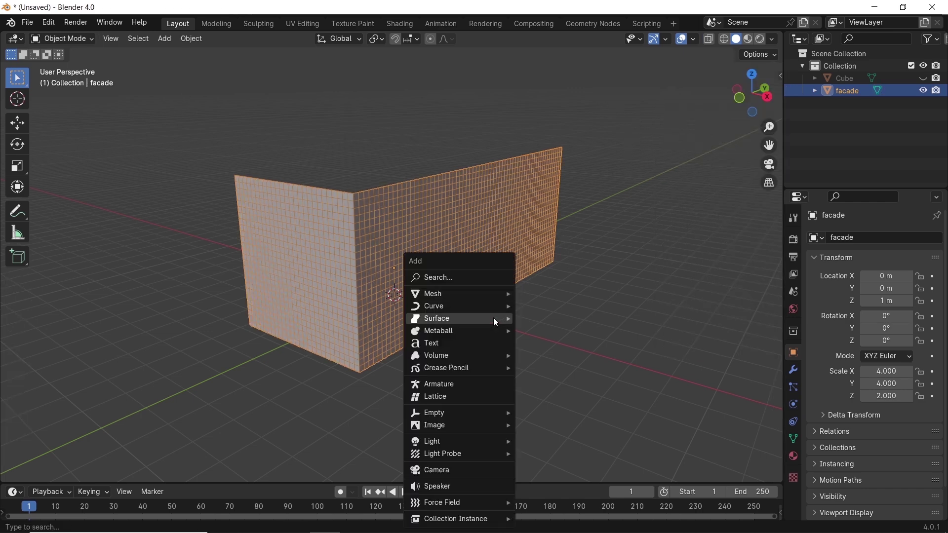
pyautogui.moveTo(468, 291)
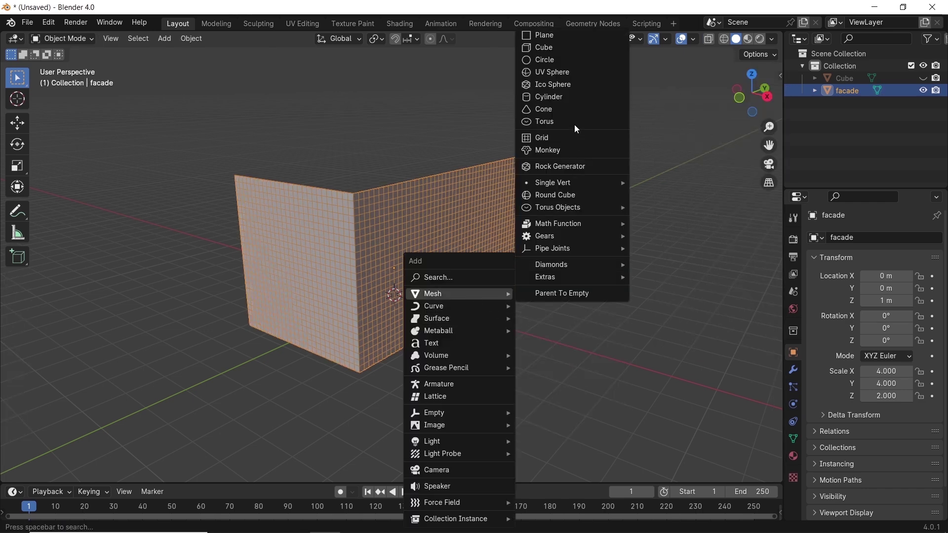
pyautogui.click(577, 60)
pyautogui.press('KP_7')
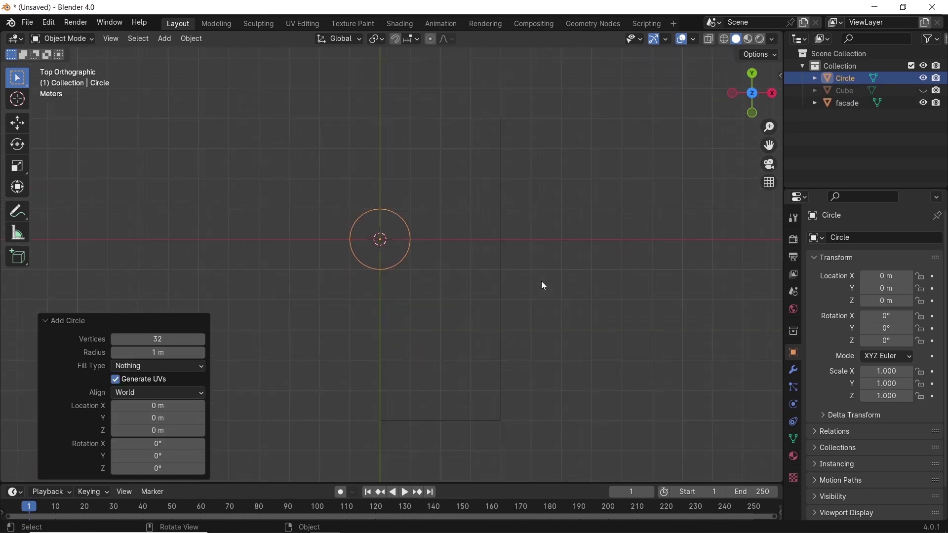
pyautogui.press('KP_Decimal')
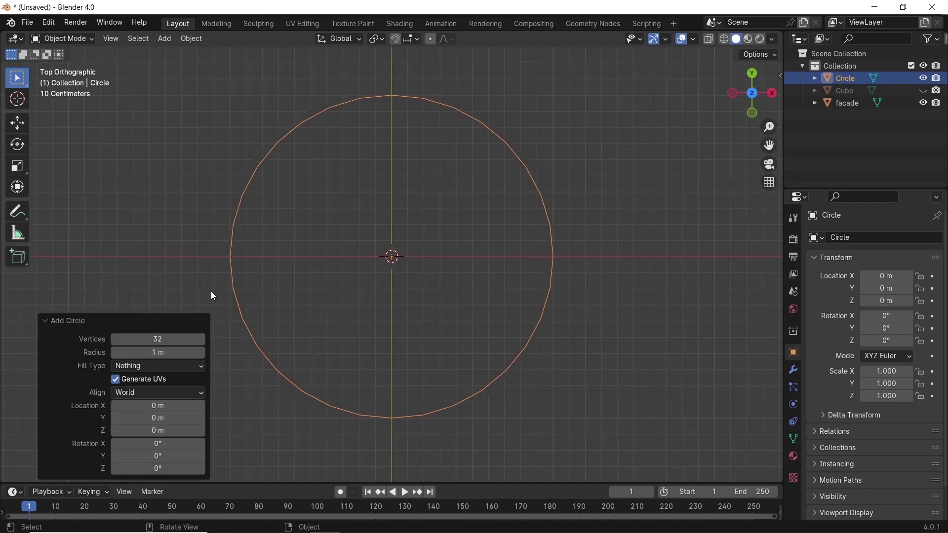
pyautogui.click(153, 339)
pyautogui.press('Return')
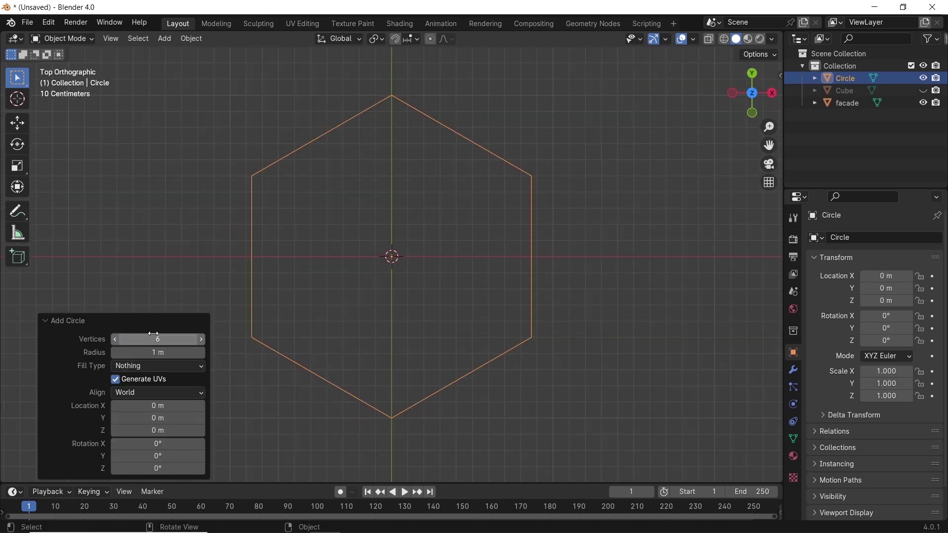
# Try 8 vertices for the new circle, and set the count back to 6
pyautogui.click(153, 334)
pyautogui.write('8')
pyautogui.press('Return')
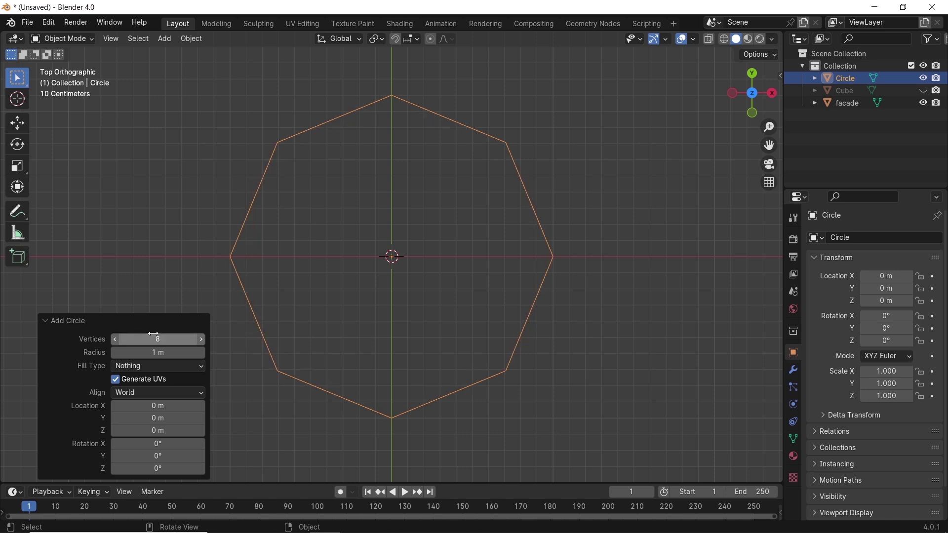
pyautogui.click(153, 334)
pyautogui.write('6')
pyautogui.press('Return')
# Set the hexagon's radius to 0.2 m and its fill type to N-Gon
pyautogui.click(156, 354)
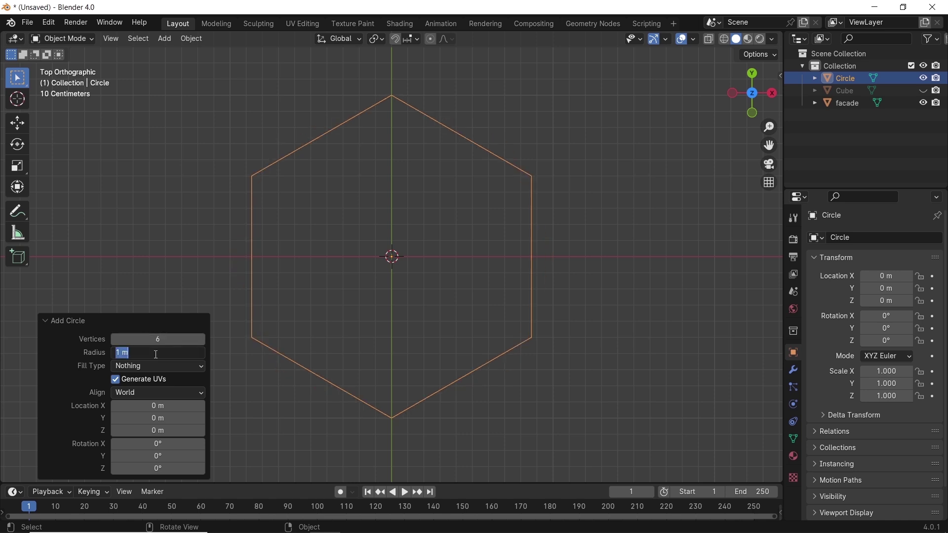
pyautogui.write('0.2')
pyautogui.press('Return')
pyautogui.click(159, 366)
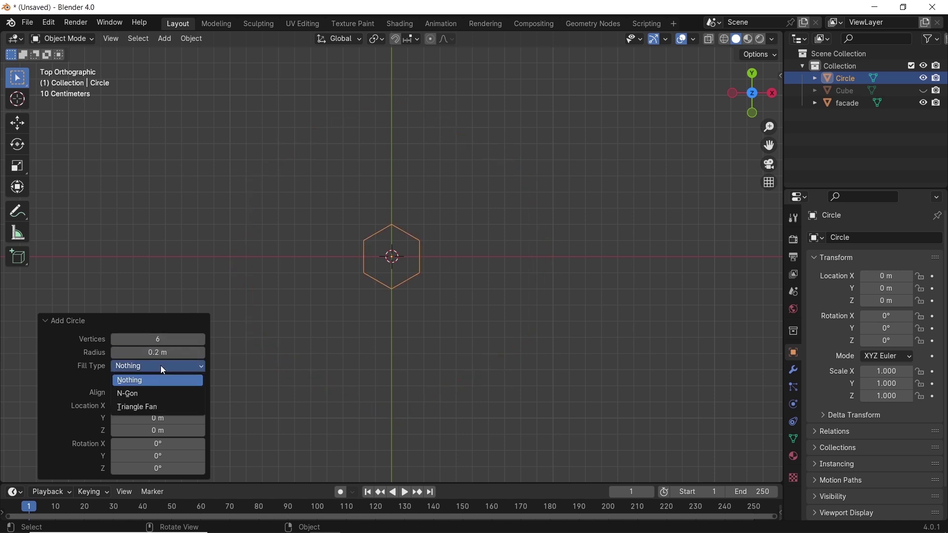
pyautogui.click(149, 394)
pyautogui.keyDown('shift'); pyautogui.moveTo(426, 274); pyautogui.dragTo(464, 302, button='middle'); pyautogui.keyUp('shift')
pyautogui.scroll(6, 464, 300)
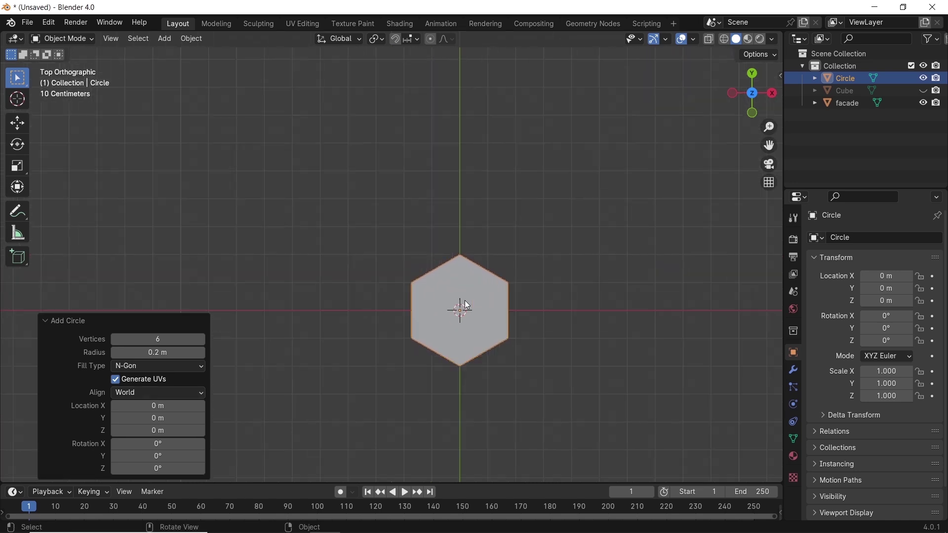
pyautogui.keyDown('shift'); pyautogui.moveTo(522, 318); pyautogui.dragTo(455, 253, button='middle'); pyautogui.keyUp('shift')
# Put the hexagon in Edit Mode and enable snapping to vertices
pyautogui.click(620, 187)
pyautogui.click(478, 261)
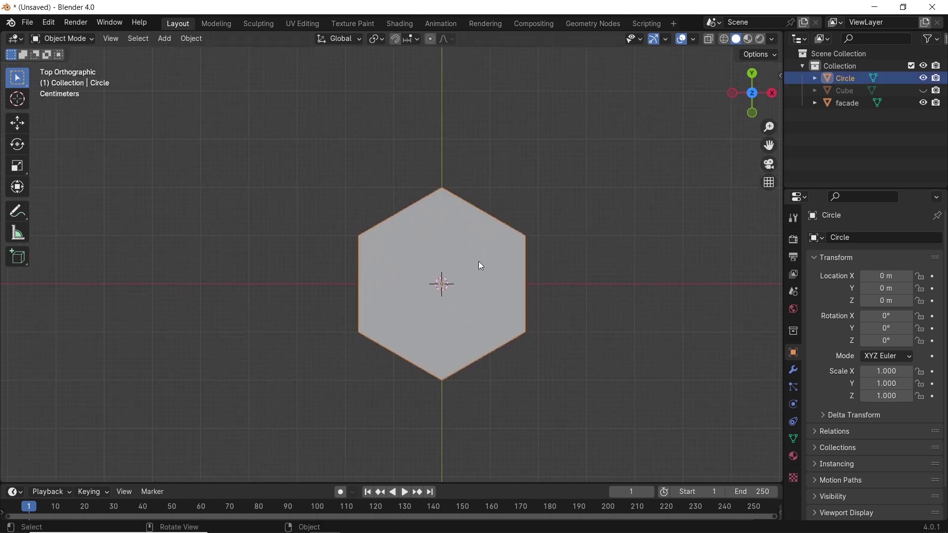
pyautogui.press('Tab')
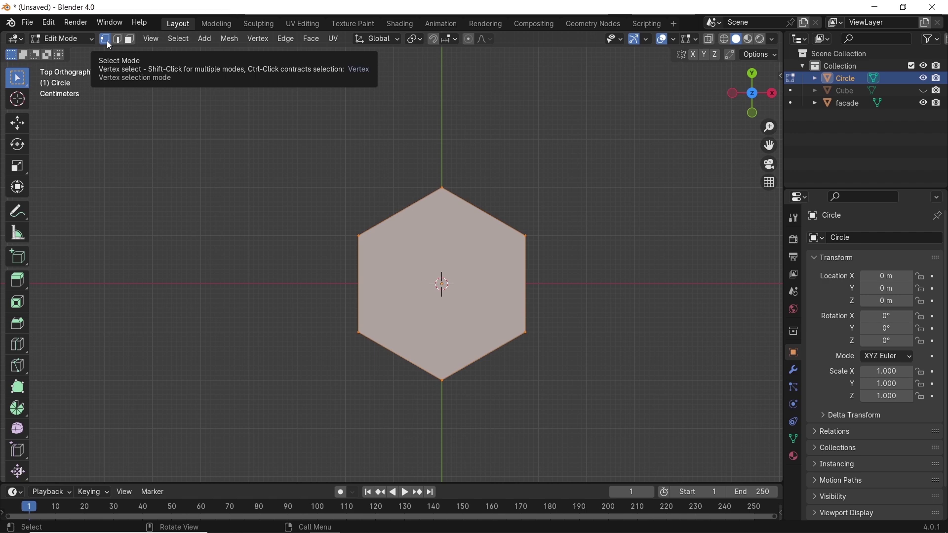
pyautogui.click(452, 39)
pyautogui.click(426, 115)
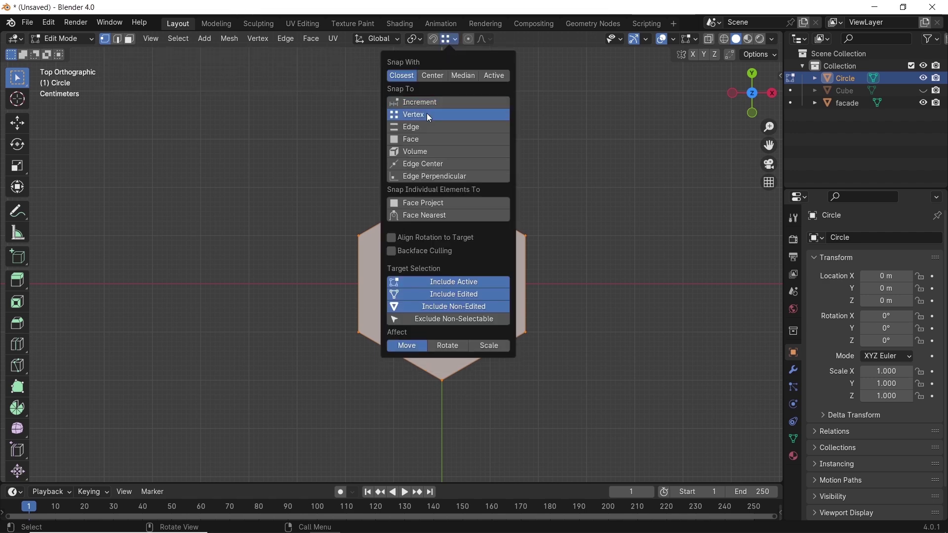
pyautogui.click(433, 40)
# In wireframe display, extrude the hexagon's two upper side vertices along Y, level with its top vertex
pyautogui.hotkey('shift', 'z')
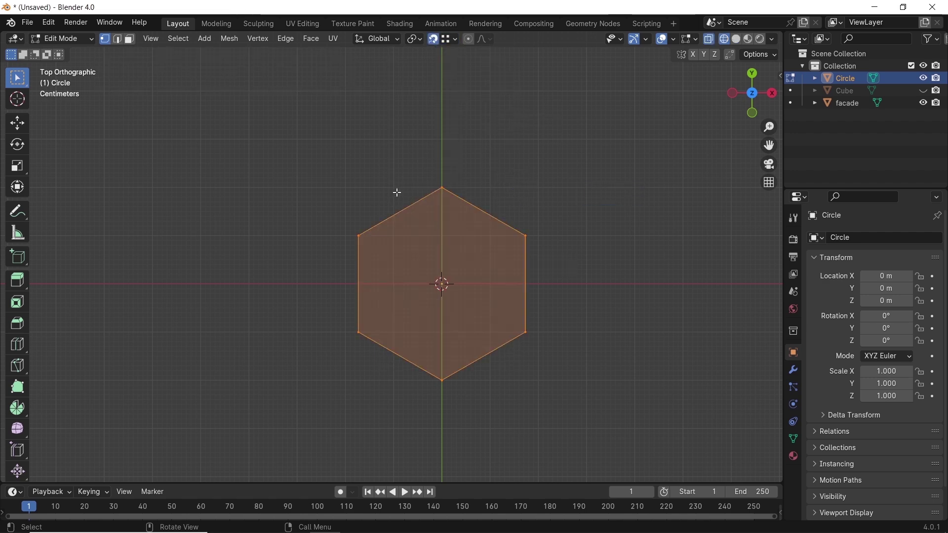
pyautogui.moveTo(489, 206); pyautogui.dragTo(551, 250)
pyautogui.keyDown('shift'); pyautogui.moveTo(339, 213); pyautogui.dragTo(396, 244); pyautogui.keyUp('shift')
pyautogui.press('e')
pyautogui.press('y')
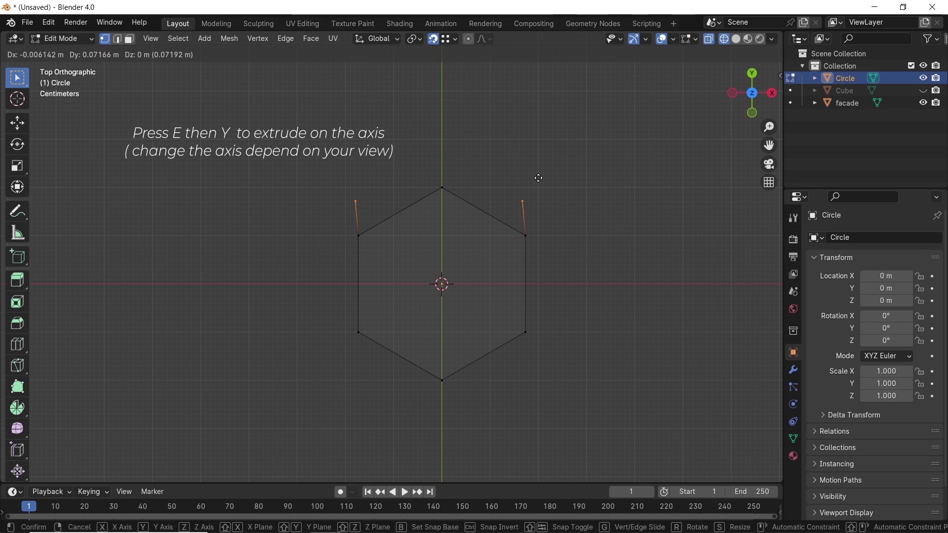
pyautogui.click(444, 188)
# Fill the two upper corner triangles between the extruded vertices and the hexagon's top vertex
pyautogui.click(430, 153)
pyautogui.moveTo(430, 152); pyautogui.dragTo(543, 249)
pyautogui.press('f')
pyautogui.click(294, 152)
pyautogui.moveTo(322, 145); pyautogui.dragTo(453, 245)
pyautogui.press('f')
# Extrude the hexagon's two lower side vertices -0.1 m along Y, level with its bottom vertex
pyautogui.moveTo(345, 324); pyautogui.dragTo(580, 353)
pyautogui.press('g')
pyautogui.press('y')
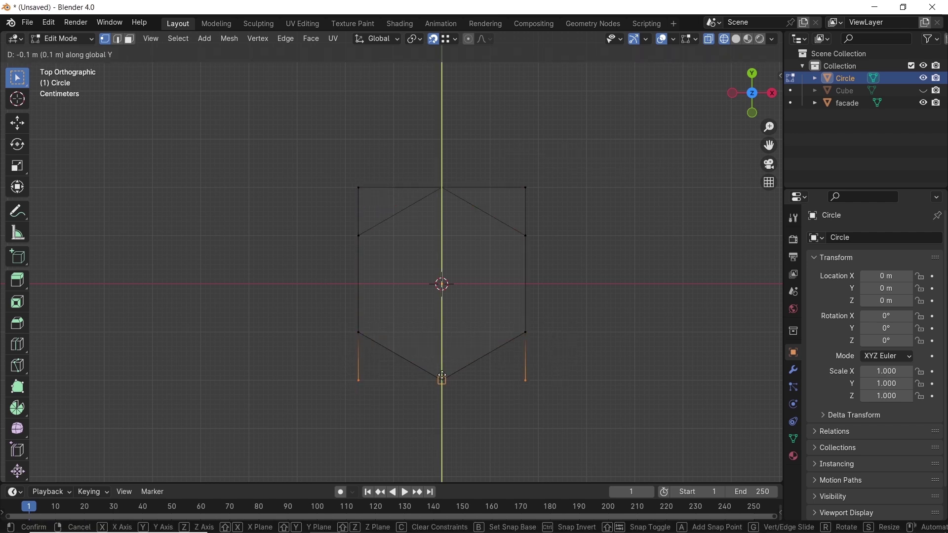
pyautogui.click(442, 380)
# Fill the two lower corner triangles to complete the rectangular tile, and return to Object Mode
pyautogui.moveTo(434, 303); pyautogui.dragTo(545, 391)
pyautogui.press('f')
pyautogui.click(316, 298)
pyautogui.moveTo(316, 298); pyautogui.dragTo(445, 392)
pyautogui.press('f')
pyautogui.press('Tab')
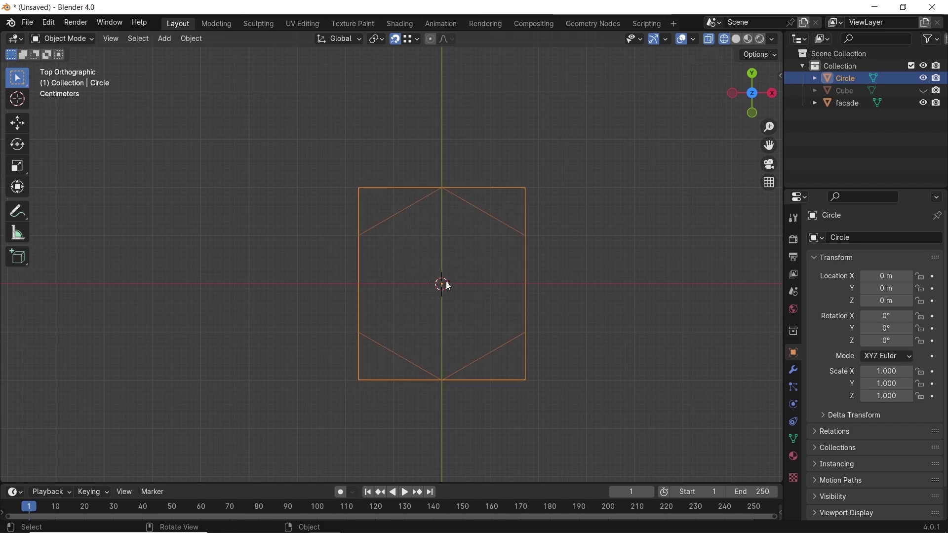
# Set the tile's X dimension to 0.4 m
pyautogui.press('n')
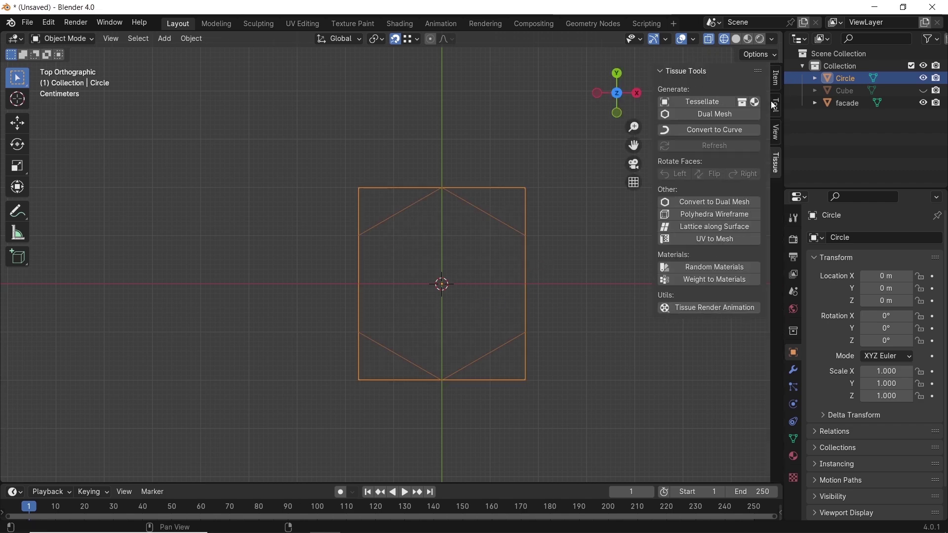
pyautogui.click(777, 79)
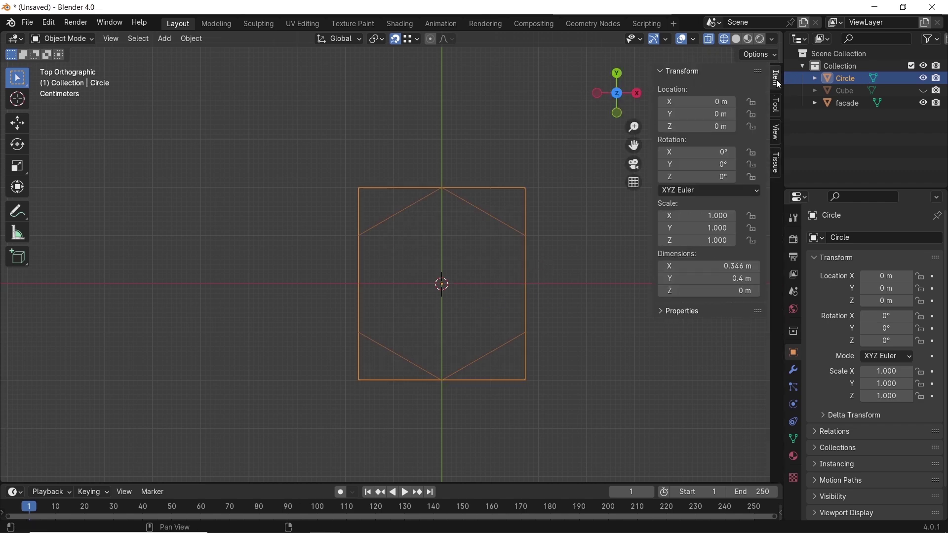
pyautogui.click(717, 269)
pyautogui.write('0.4')
pyautogui.press('Return')
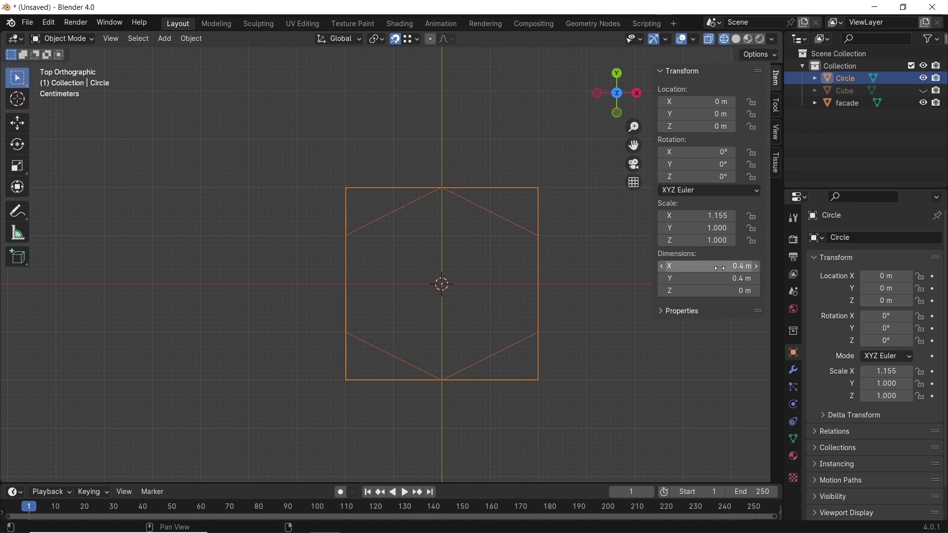
pyautogui.press('n')
# Move the tile about 5.61 m along X, clear of the facade
pyautogui.scroll(-5, 511, 258)
pyautogui.scroll(-8, 499, 258)
pyautogui.press('g')
pyautogui.press('x')
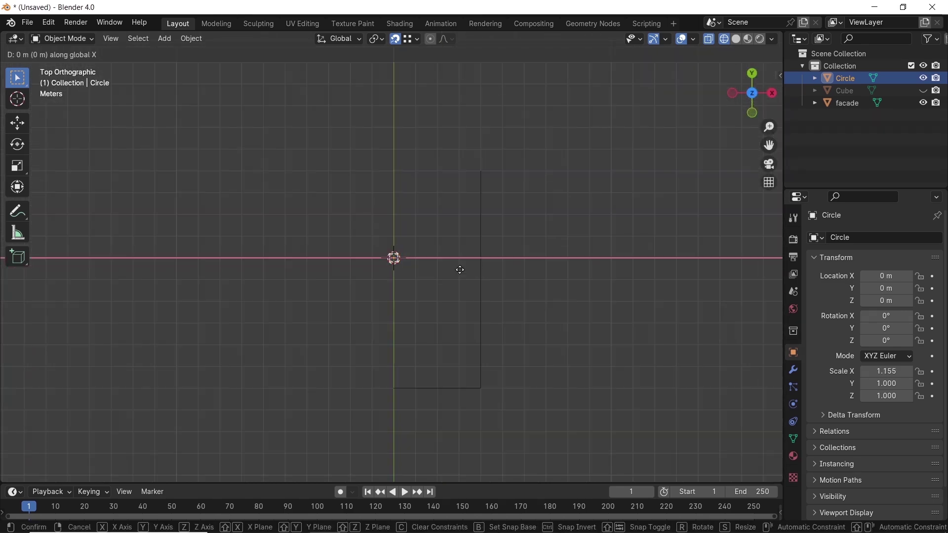
pyautogui.click(578, 250)
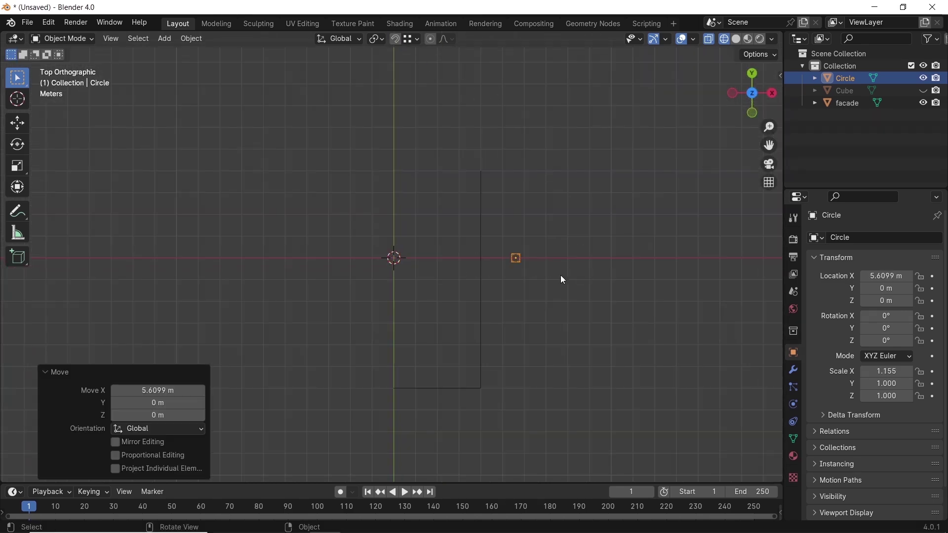
pyautogui.moveTo(563, 280); pyautogui.dragTo(649, 343, button='middle')
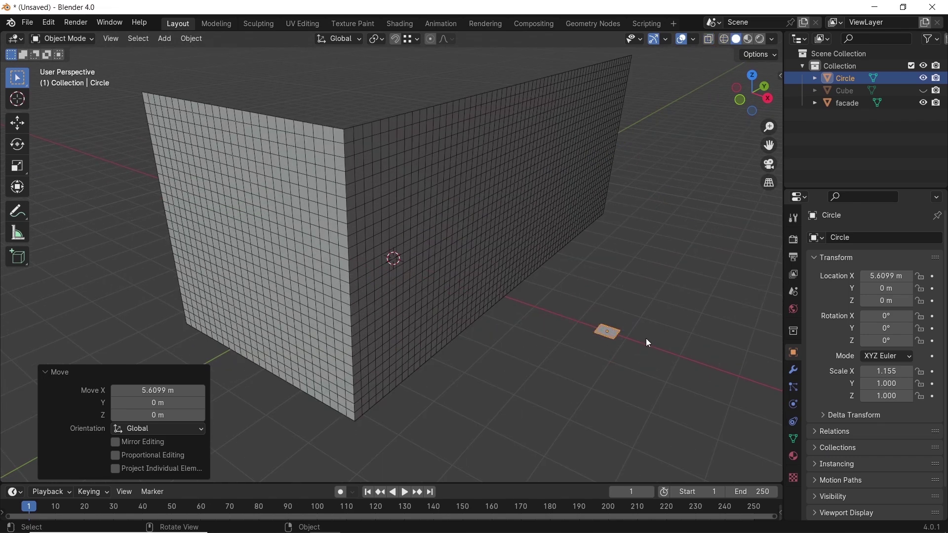
# Apply the tile's scale and deselect it
pyautogui.hotkey('ctrl', 'a')
pyautogui.click(614, 352)
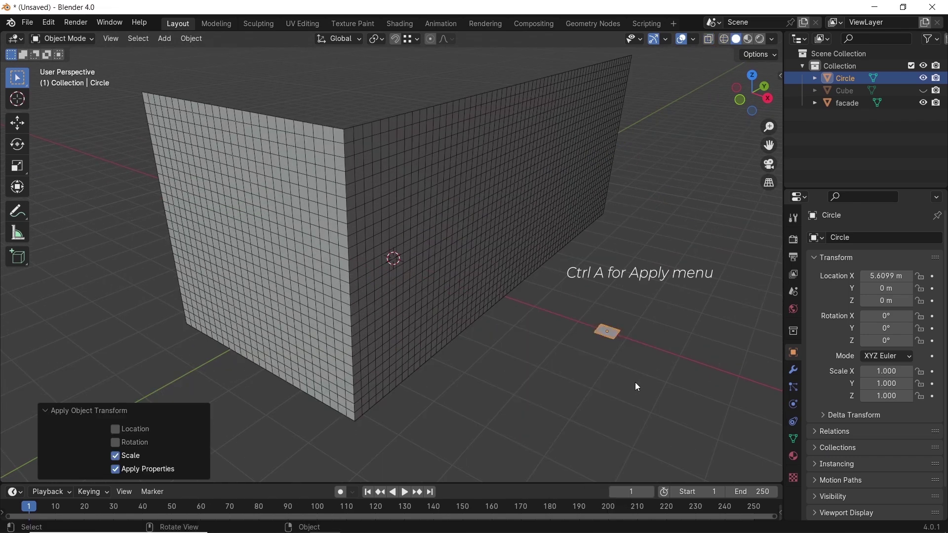
pyautogui.click(635, 360)
# Tessellate the facade with the hexagon tile as component in Quad fill mode, and hide the original facade
pyautogui.press('n')
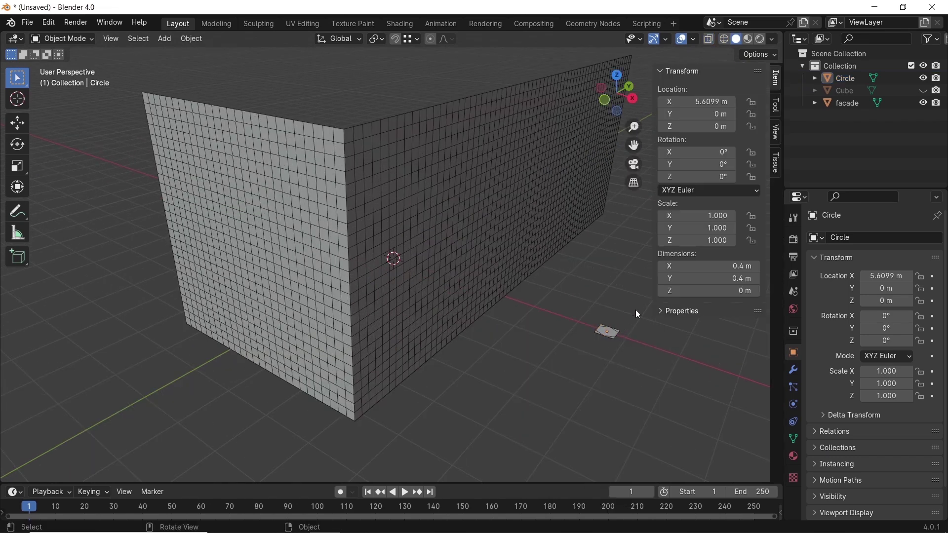
pyautogui.click(779, 162)
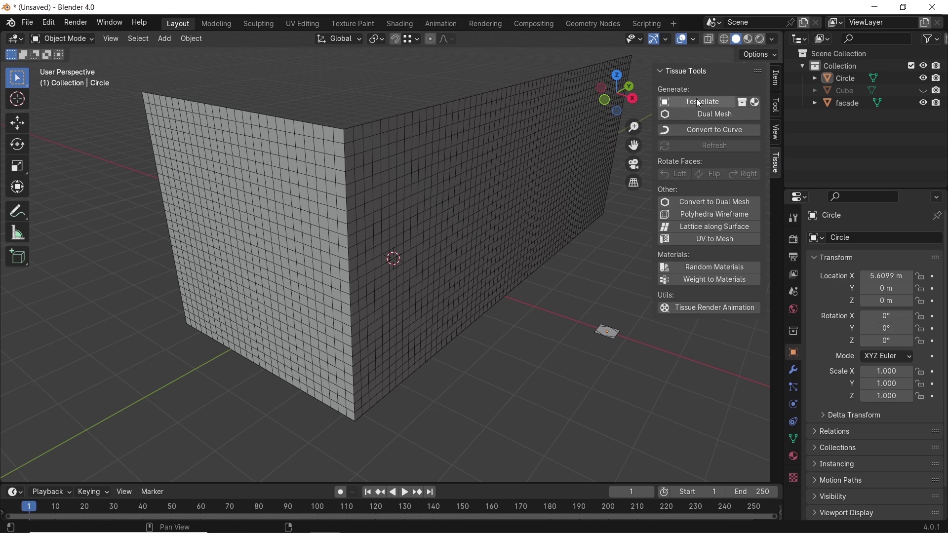
pyautogui.click(609, 338)
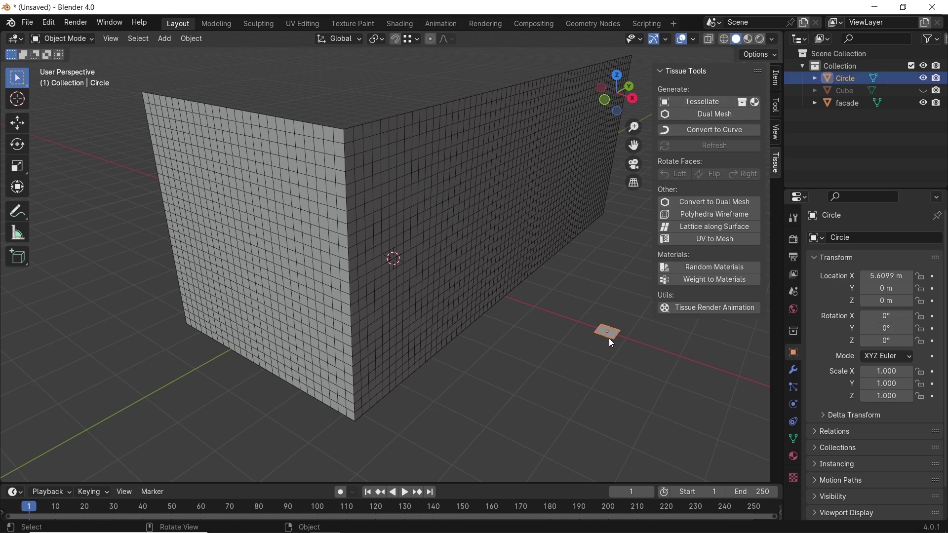
pyautogui.keyDown('shift'); pyautogui.click(455, 198); pyautogui.keyUp('shift')
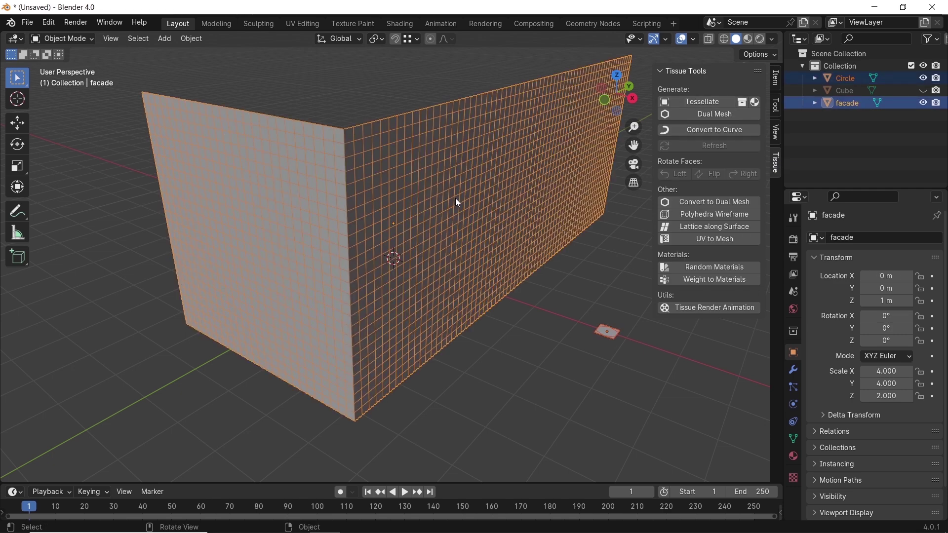
pyautogui.click(706, 102)
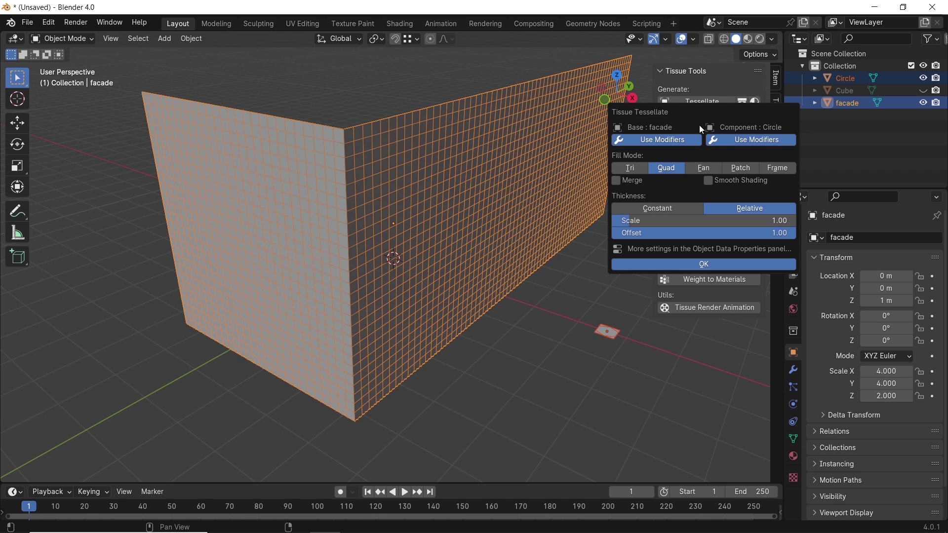
pyautogui.click(693, 266)
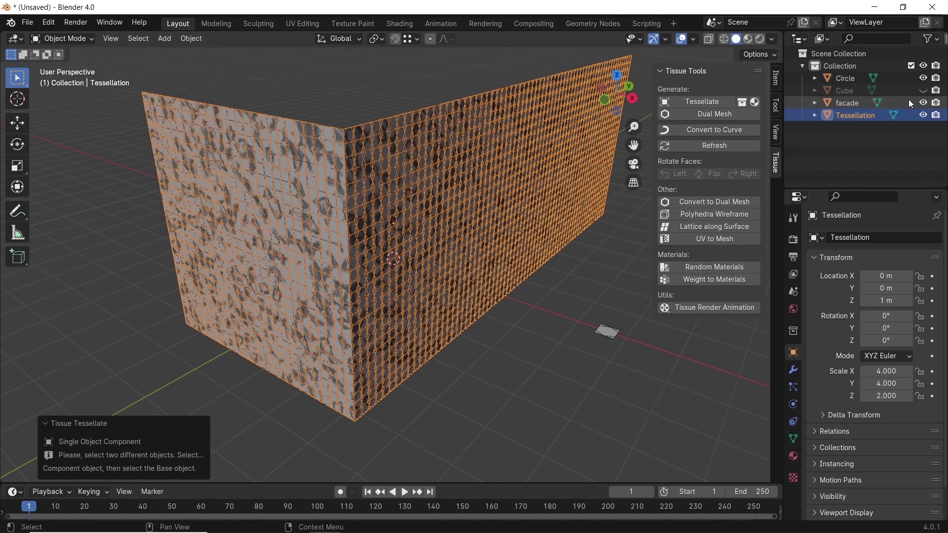
pyautogui.click(921, 102)
# Enter face editing on the tessellation and select a single hexagonal face near the facade's upper edge
pyautogui.moveTo(457, 181); pyautogui.dragTo(374, 194, button='middle')
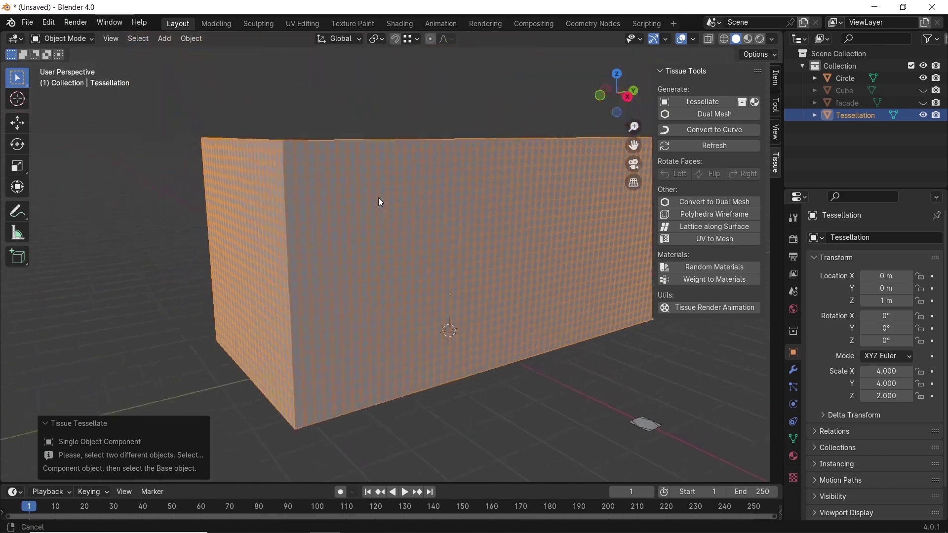
pyautogui.scroll(5, 393, 223)
pyautogui.scroll(-4, 395, 223)
pyautogui.press('Tab')
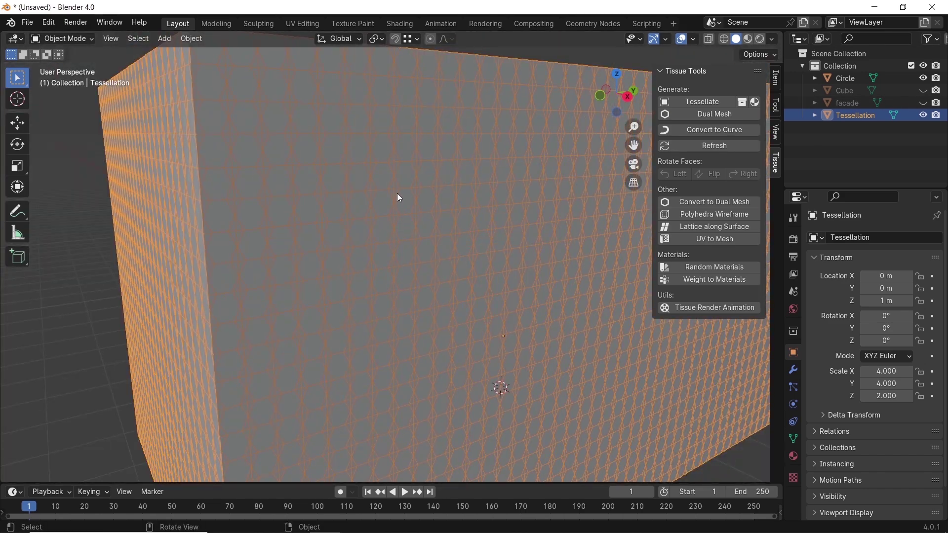
pyautogui.press('3')
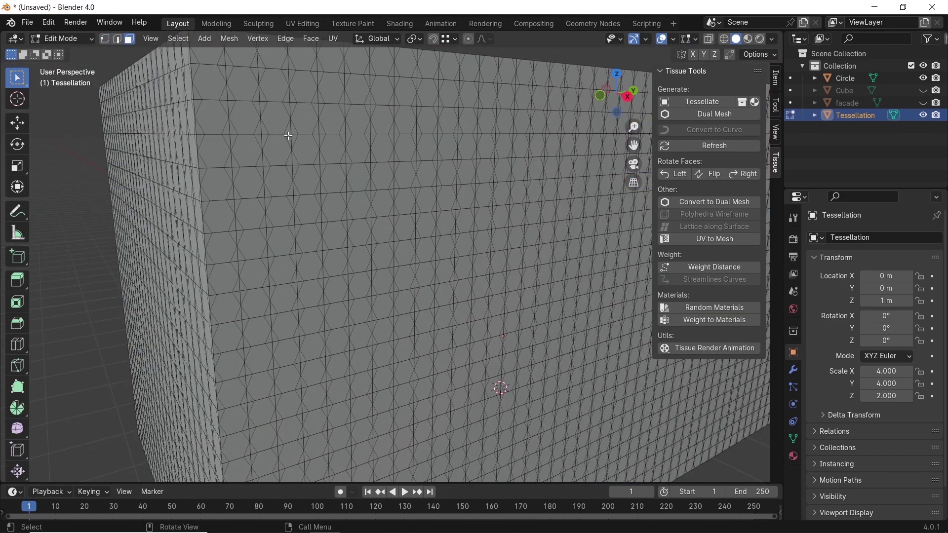
pyautogui.click(281, 148)
pyautogui.click(307, 150)
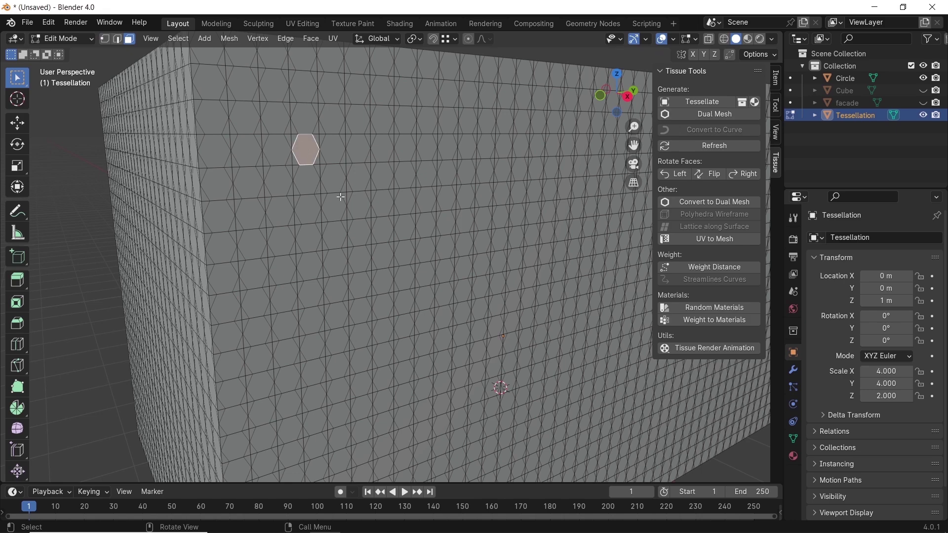
pyautogui.click(334, 154)
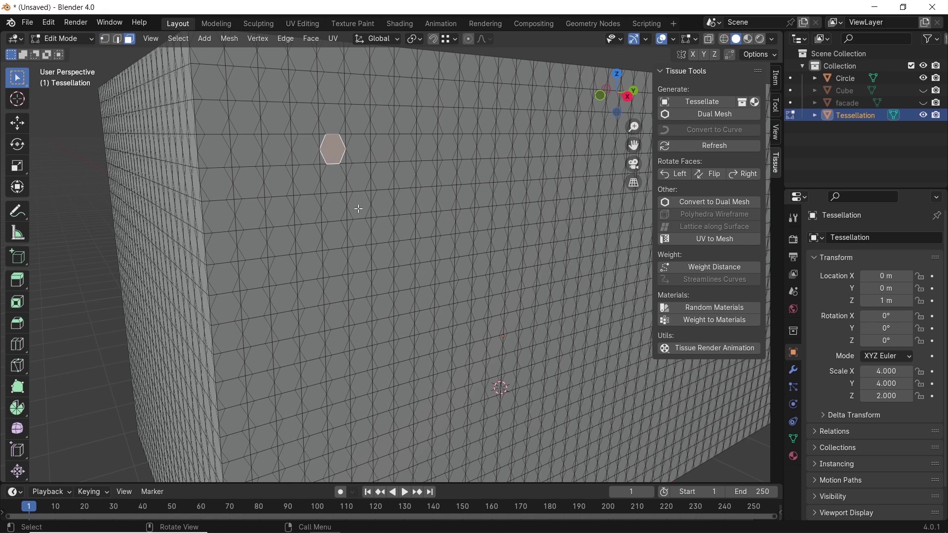
# Extend the selection to all faces similar in area to the selected hexagon
pyautogui.scroll(-3, 359, 205)
pyautogui.keyDown('shift'); pyautogui.moveTo(353, 215); pyautogui.dragTo(386, 252, button='middle'); pyautogui.keyUp('shift')
pyautogui.scroll(3, 393, 262)
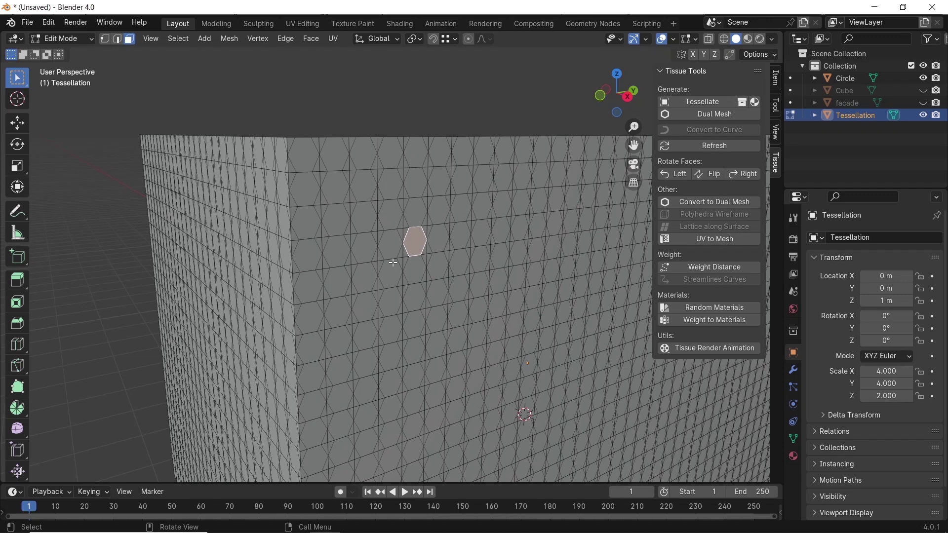
pyautogui.click(182, 38)
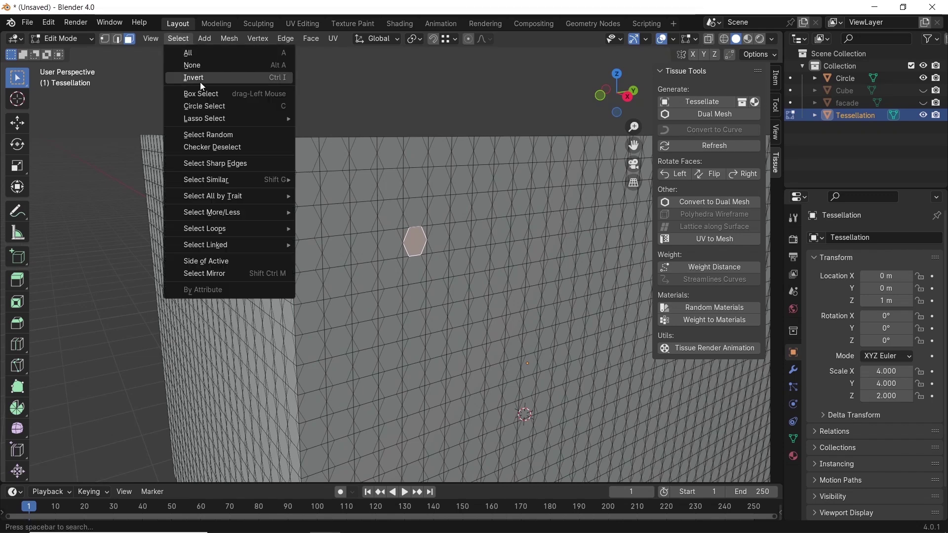
pyautogui.moveTo(249, 179)
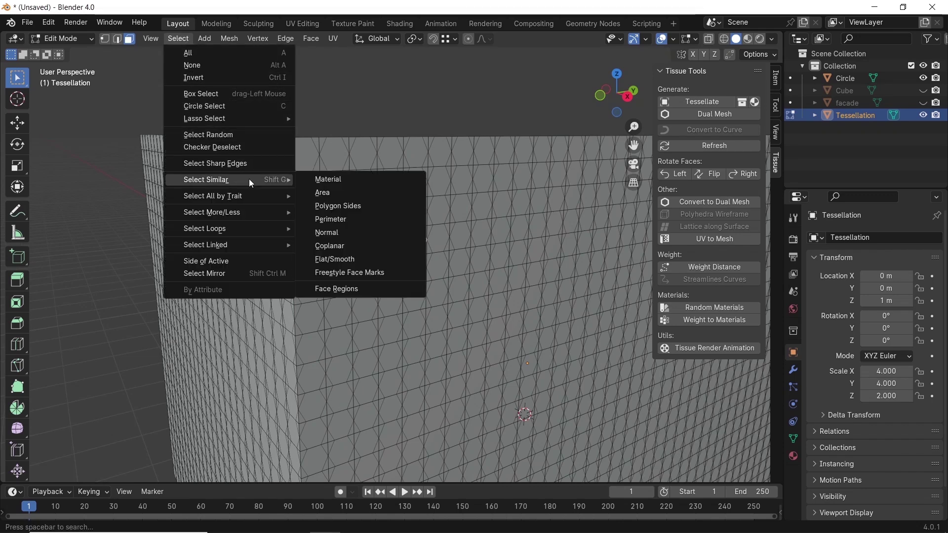
pyautogui.click(321, 193)
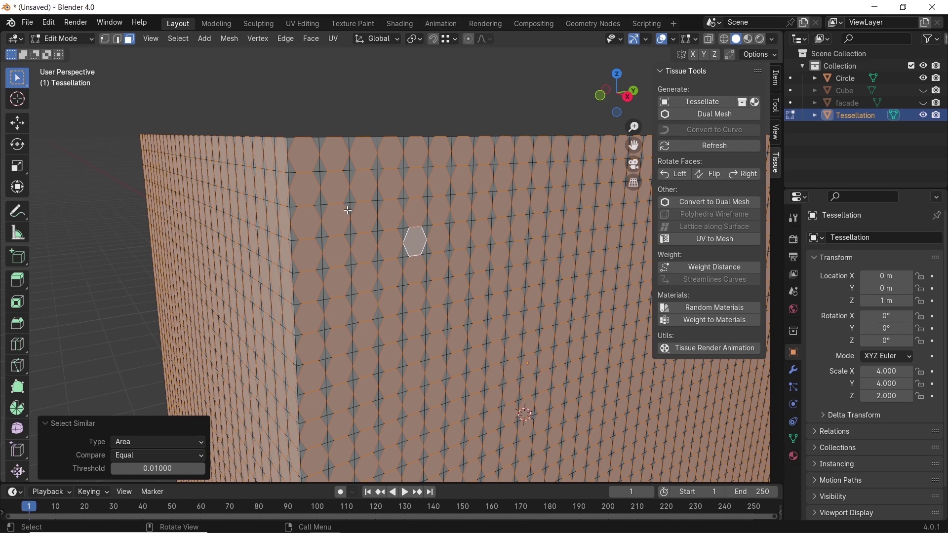
# From the front view in see-through wireframe, deselect the hexagons in the top row and the outer side column
pyautogui.scroll(-8, 348, 211)
pyautogui.keyDown('shift'); pyautogui.moveTo(509, 319); pyautogui.dragTo(397, 243, button='middle'); pyautogui.keyUp('shift')
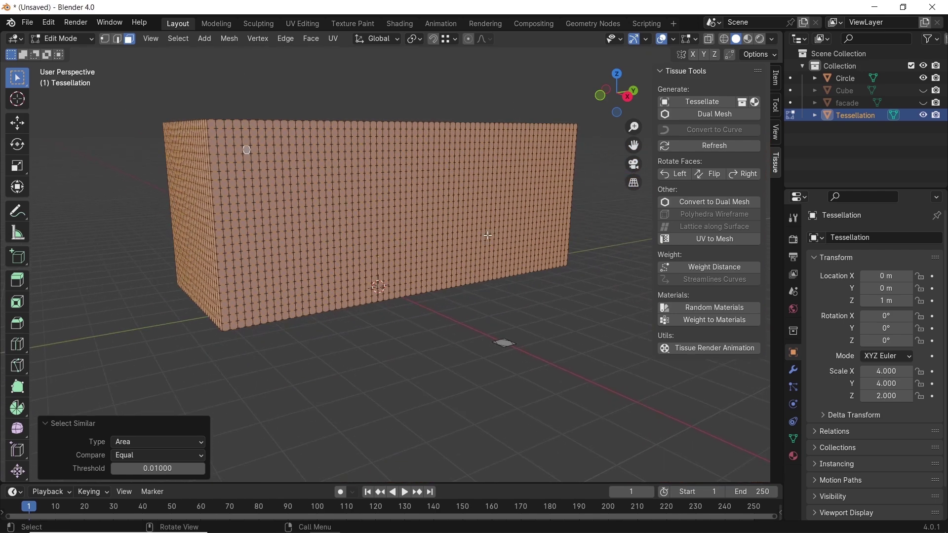
pyautogui.press('KP_1')
pyautogui.scroll(2, 529, 177)
pyautogui.keyDown('ctrl'); pyautogui.moveTo(560, 120); pyautogui.dragTo(327, 174); pyautogui.keyUp('ctrl')
pyautogui.keyDown('ctrl'); pyautogui.moveTo(308, 138); pyautogui.dragTo(350, 383); pyautogui.keyUp('ctrl')
# From the right view, deselect the hexagons in the far end column and bottom row, and return to solid shading
pyautogui.moveTo(425, 236); pyautogui.dragTo(316, 227, button='middle')
pyautogui.click(616, 92)
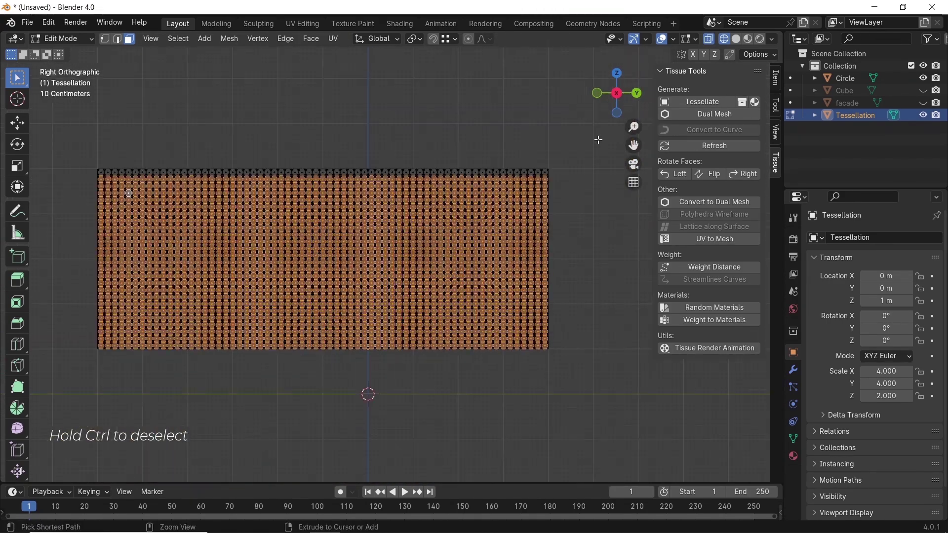
pyautogui.keyDown('ctrl'); pyautogui.moveTo(597, 136); pyautogui.dragTo(540, 377); pyautogui.keyUp('ctrl')
pyautogui.keyDown('ctrl'); pyautogui.moveTo(533, 328); pyautogui.dragTo(54, 402); pyautogui.keyUp('ctrl')
pyautogui.moveTo(55, 403); pyautogui.dragTo(238, 342, button='middle')
pyautogui.scroll(5, 305, 281)
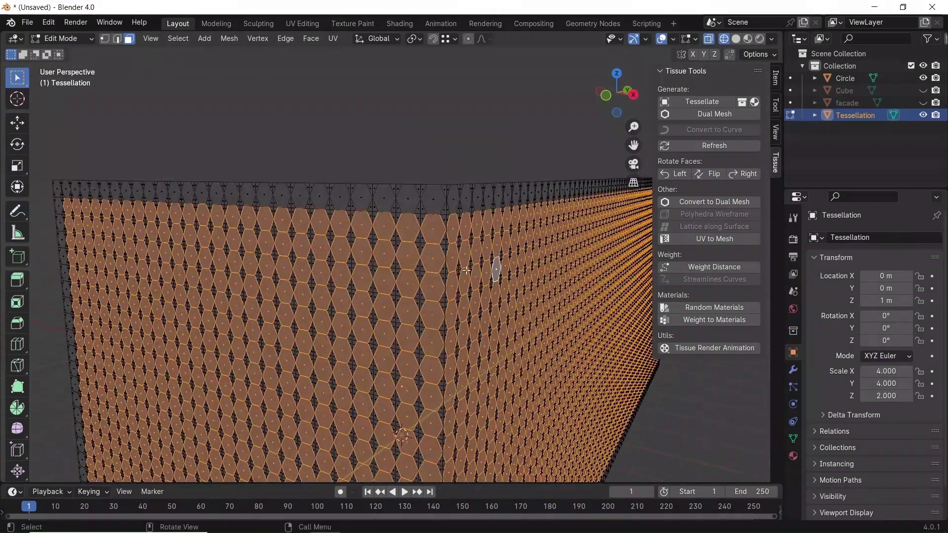
pyautogui.press('n')
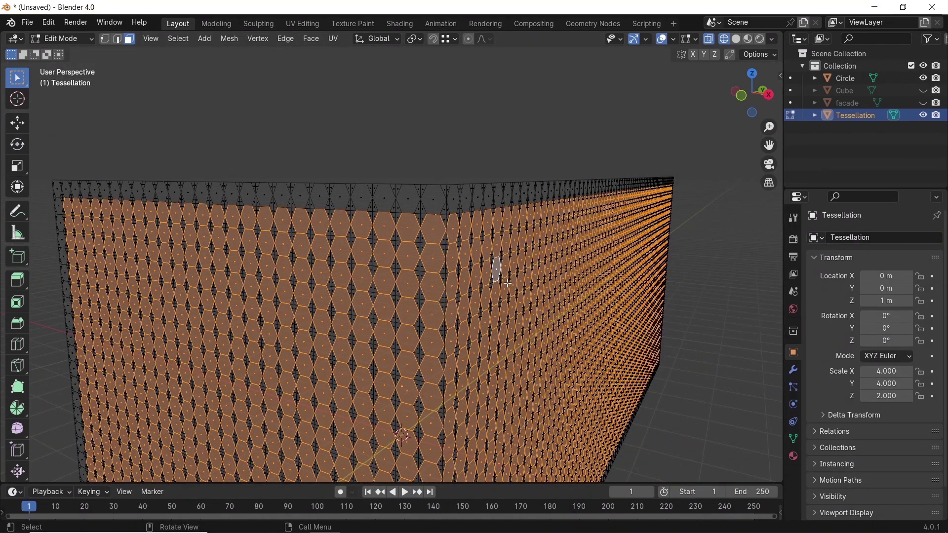
pyautogui.hotkey('shift', 'z')
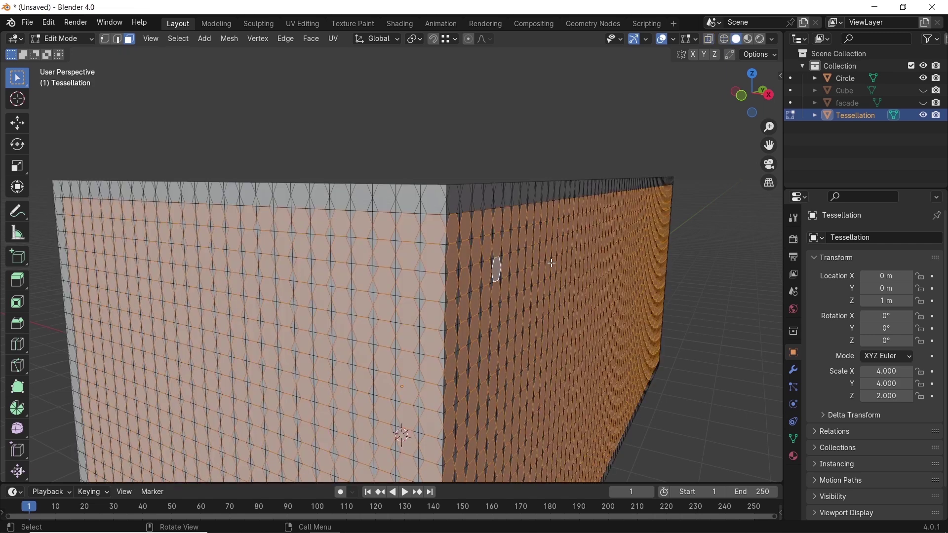
# Apply the tessellation's scale and inset the selected hexagon faces by about 0.0155 m
pyautogui.moveTo(768, 127); pyautogui.dragTo(769, 117)
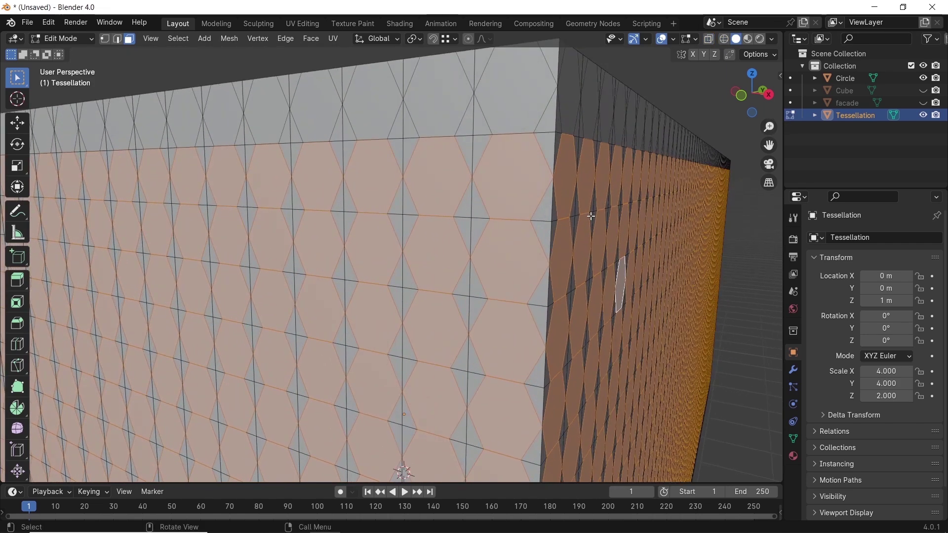
pyautogui.press('Tab')
pyautogui.hotkey('ctrl', 'a')
pyautogui.click(591, 215)
pyautogui.press('Tab')
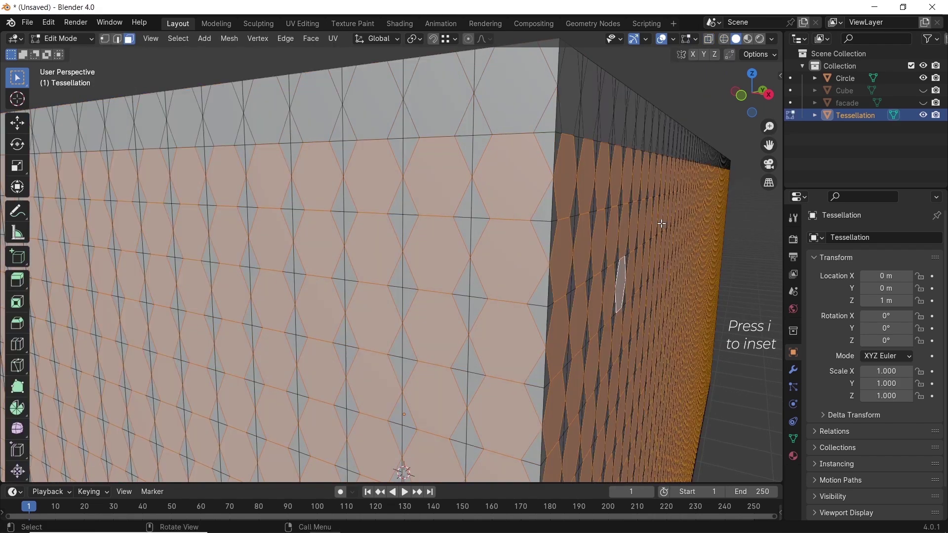
pyautogui.press('i')
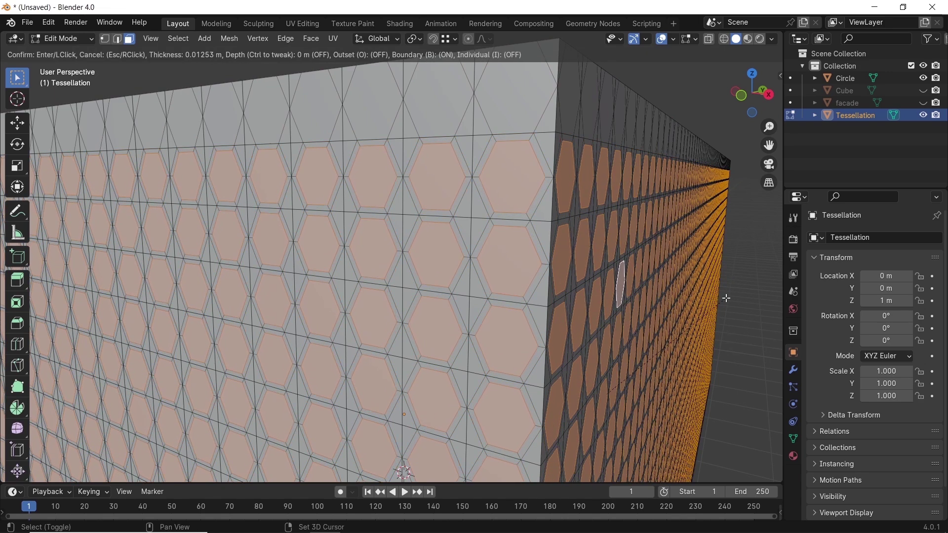
pyautogui.click(731, 313)
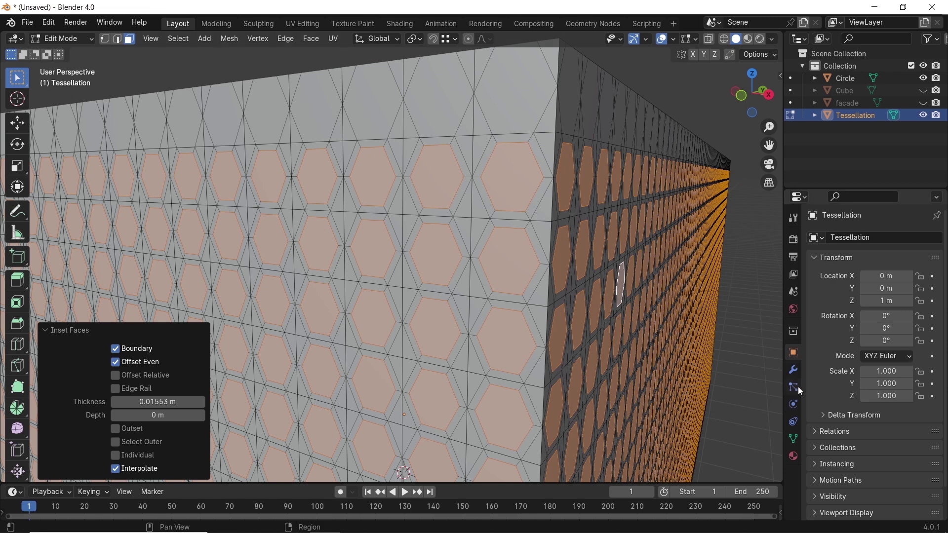
# Create a vertex group named "Save selection" and assign the selected inset faces to it
pyautogui.click(794, 438)
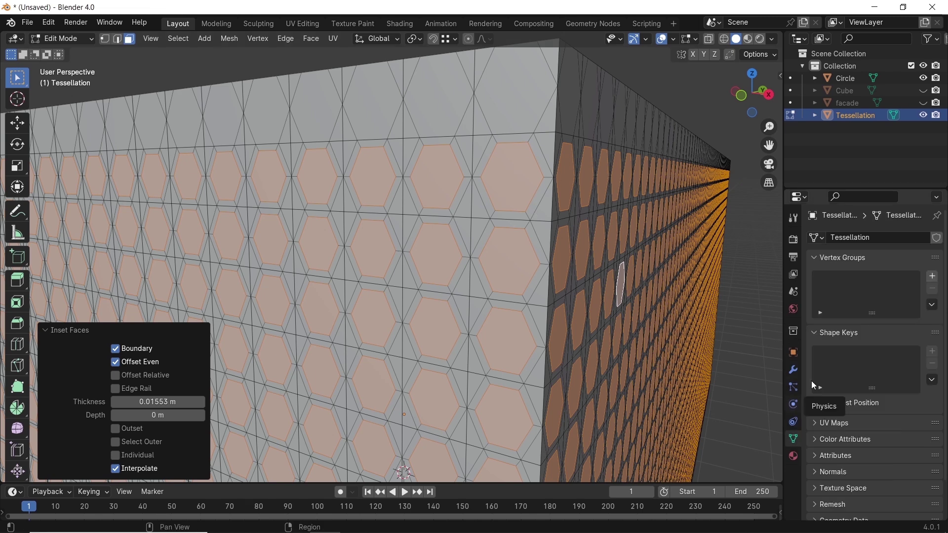
pyautogui.click(932, 276)
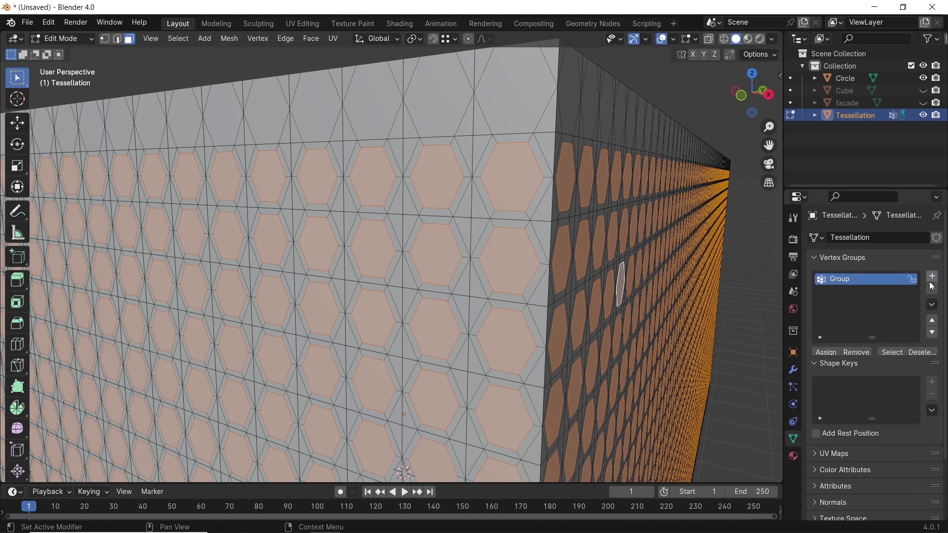
pyautogui.doubleClick(846, 281)
pyautogui.write('Save selec')
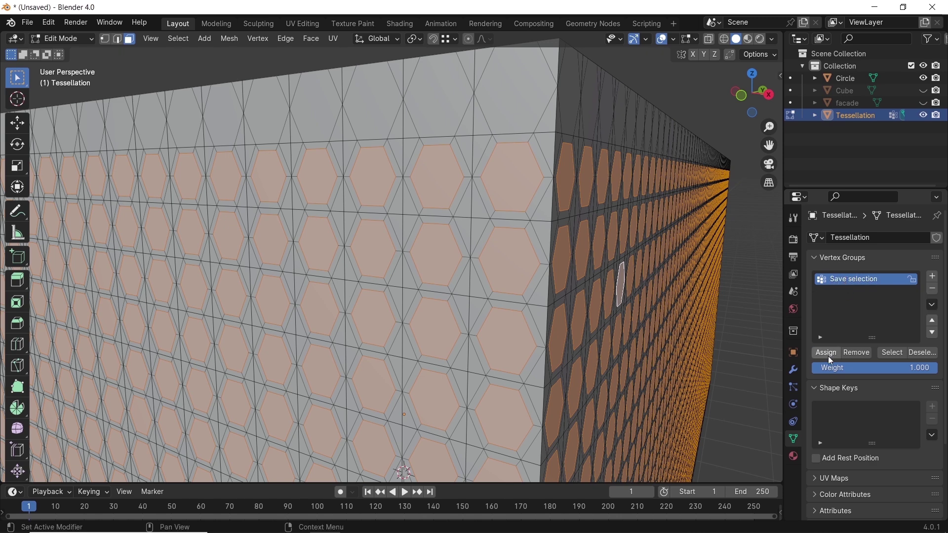
# Delete the inset hexagon faces to open holes and reselect the hole outlines from the Save selection vertex group
pyautogui.write('x')
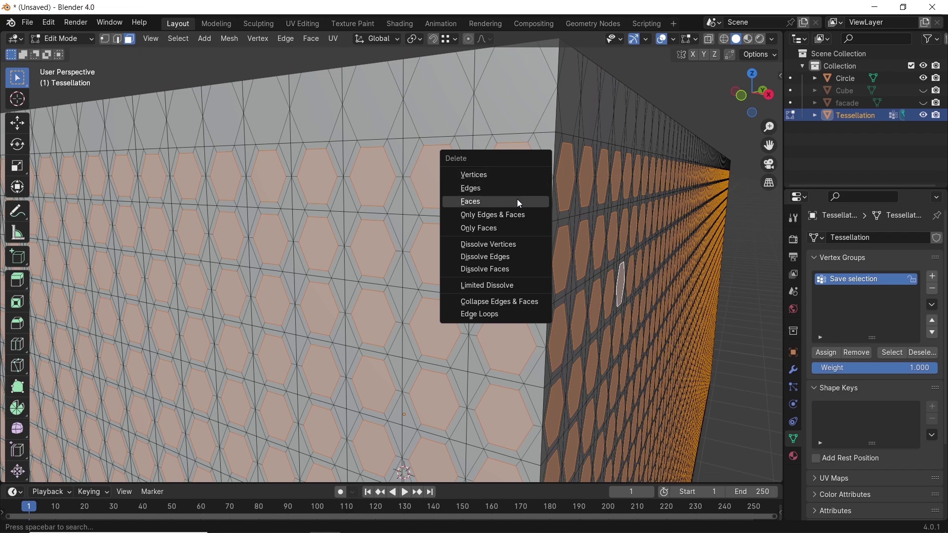
pyautogui.click(517, 200)
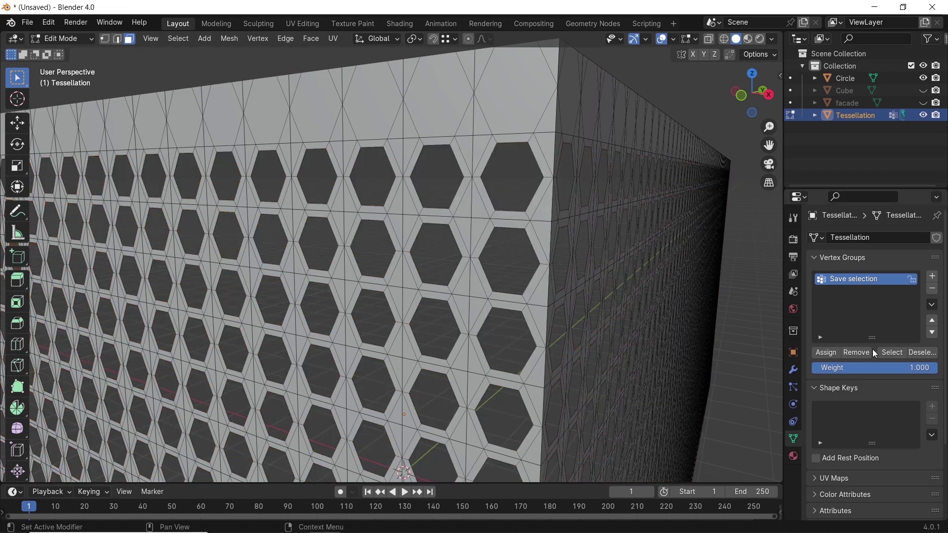
pyautogui.click(890, 353)
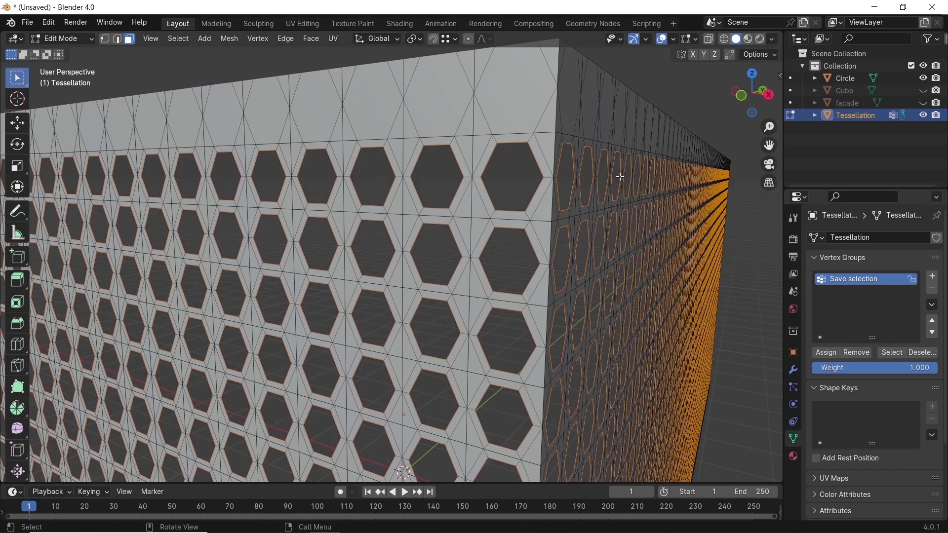
# Return to Object Mode and add a Basis shape key plus a second shape key to the tessellation
pyautogui.moveTo(511, 209); pyautogui.dragTo(540, 278, button='middle')
pyautogui.keyDown('shift'); pyautogui.moveTo(345, 161); pyautogui.dragTo(395, 205, button='middle'); pyautogui.keyUp('shift')
pyautogui.press('Tab')
pyautogui.scroll(4, 420, 174)
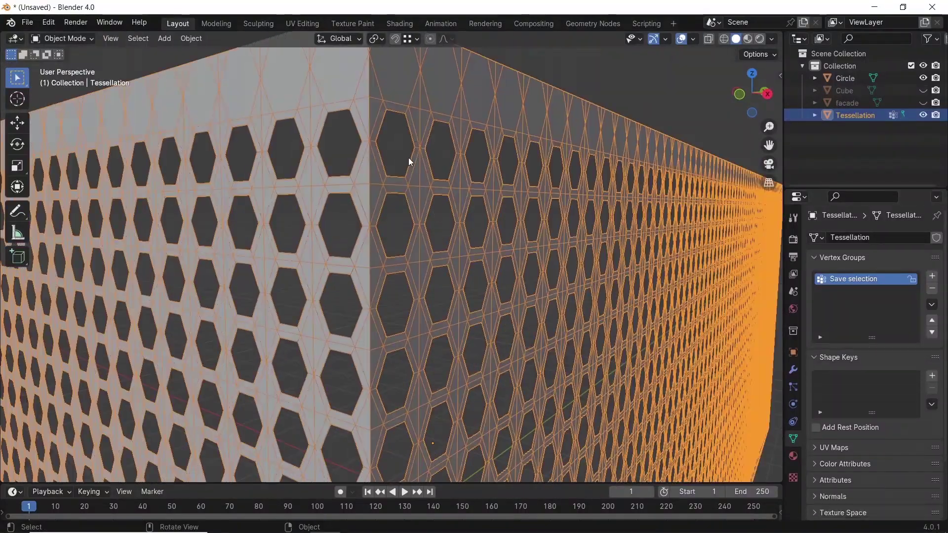
pyautogui.click(932, 378)
pyautogui.click(932, 376)
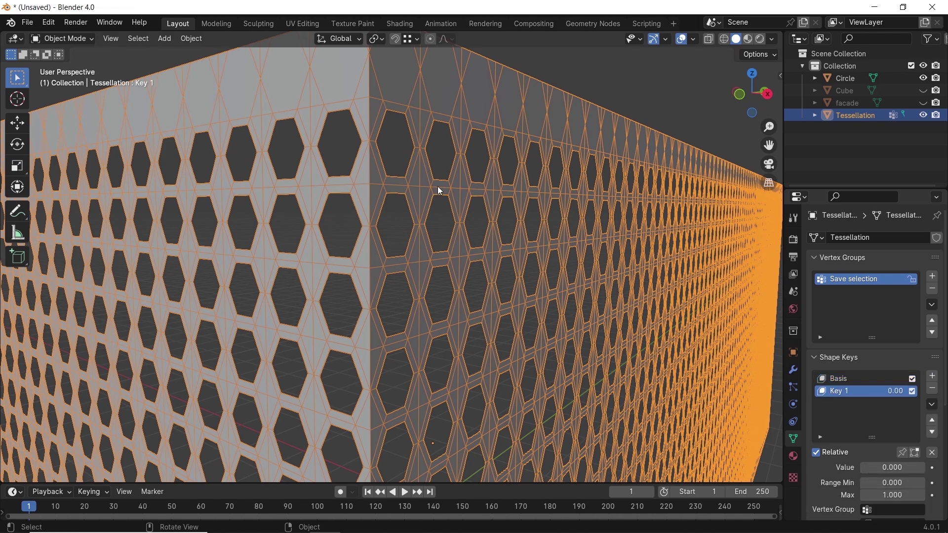
# Edit the mesh on the second shape key and set the transform pivot point to Individual Origins
pyautogui.press('Tab')
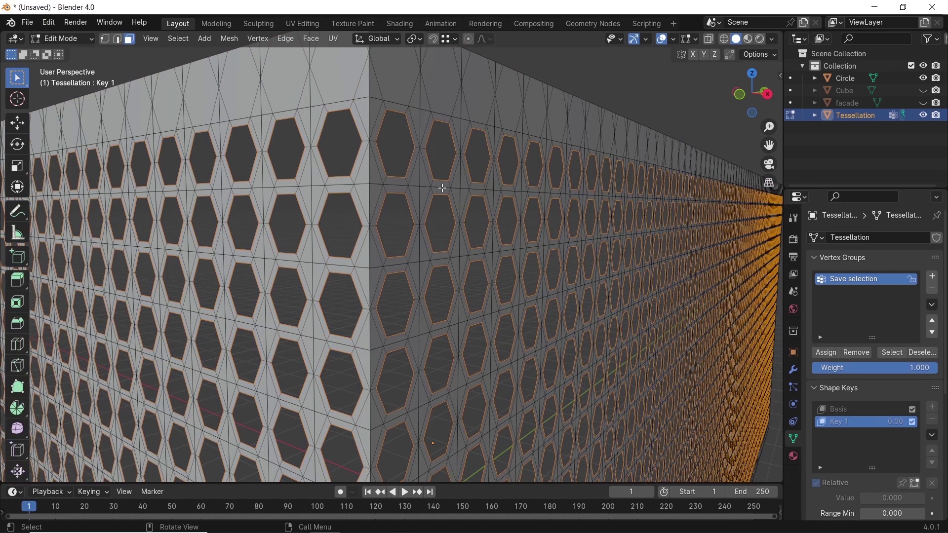
pyautogui.press('s')
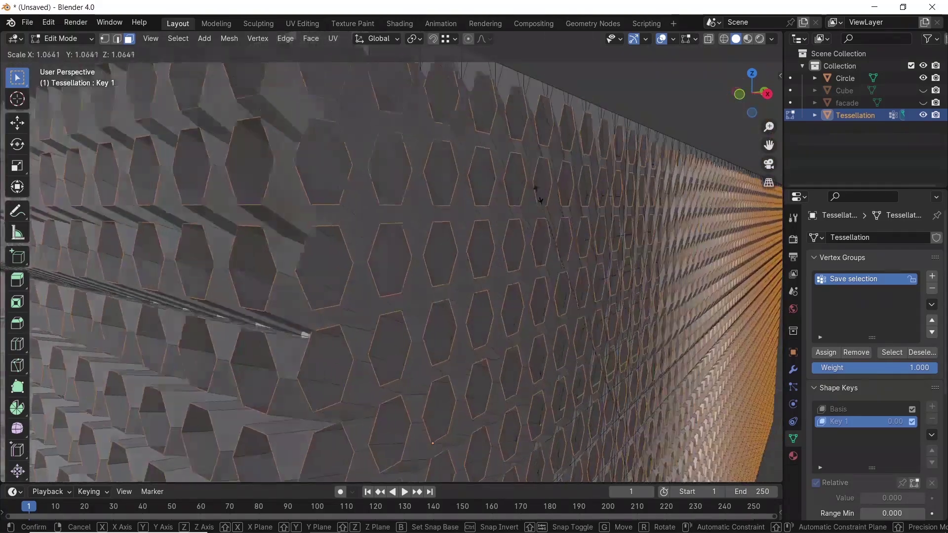
pyautogui.rightClick(536, 191)
pyautogui.click(415, 40)
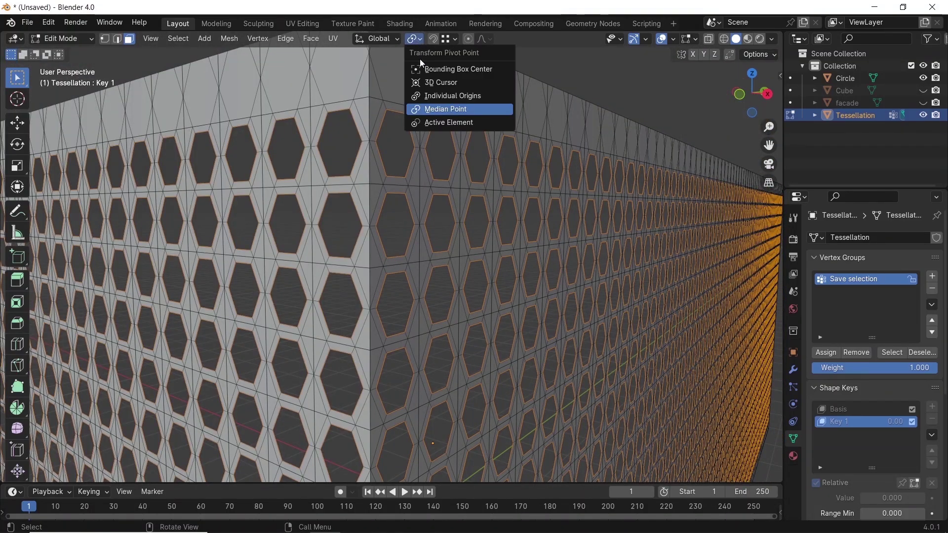
pyautogui.click(458, 96)
# Switch to edge selection and scale the selected hole outlines to 0 so that each opening closes
pyautogui.press('s')
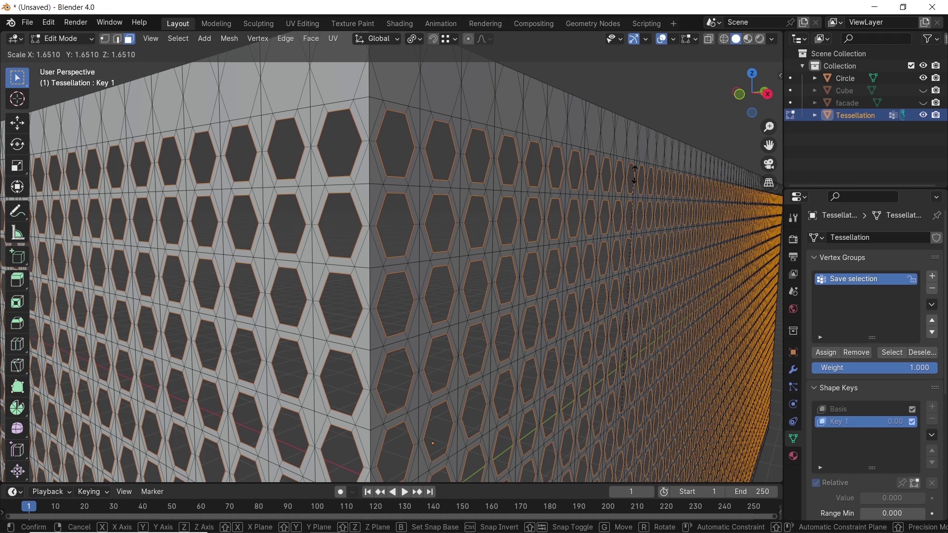
pyautogui.rightClick(631, 243)
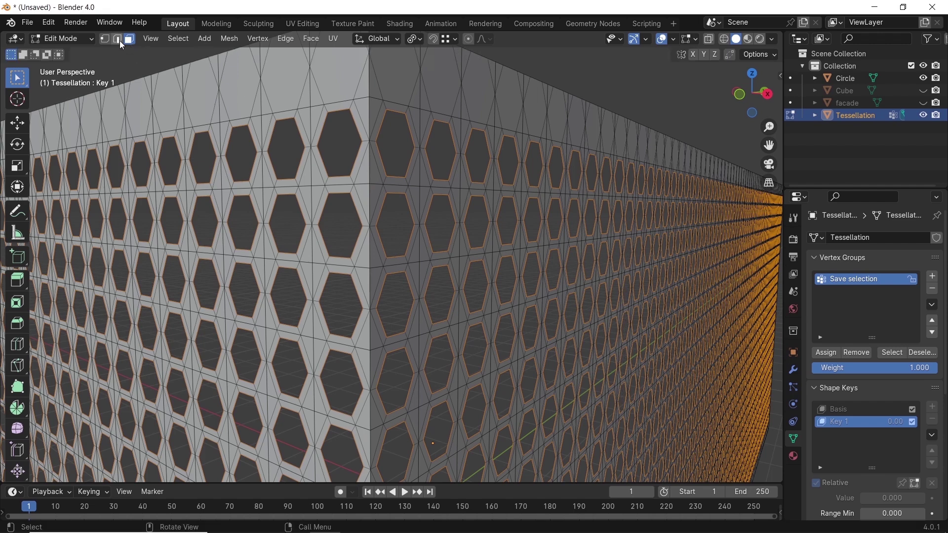
pyautogui.click(117, 39)
pyautogui.press('s')
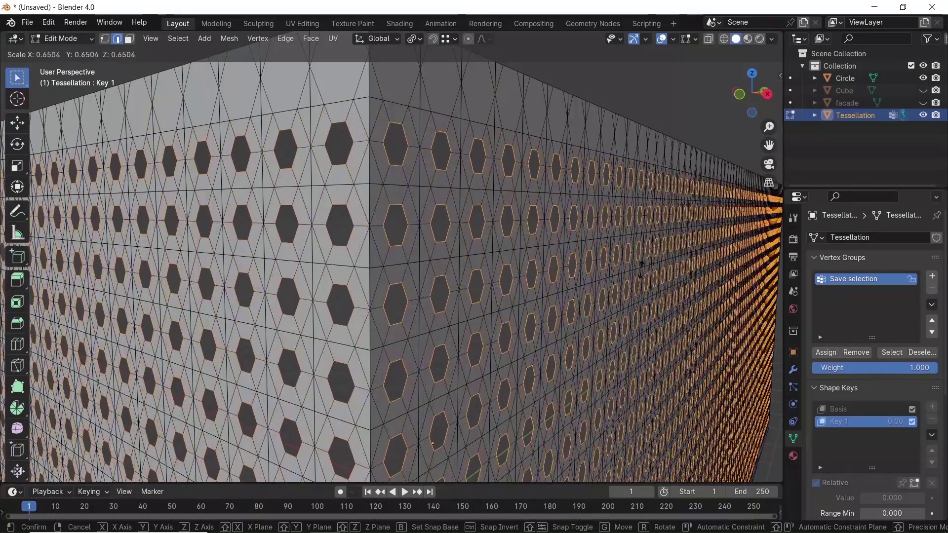
pyautogui.press('0')
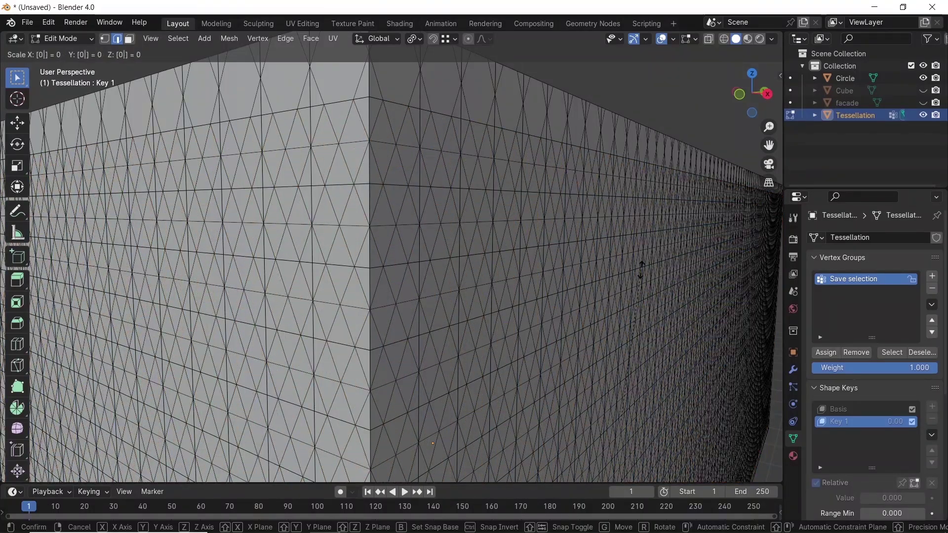
pyautogui.press('Return')
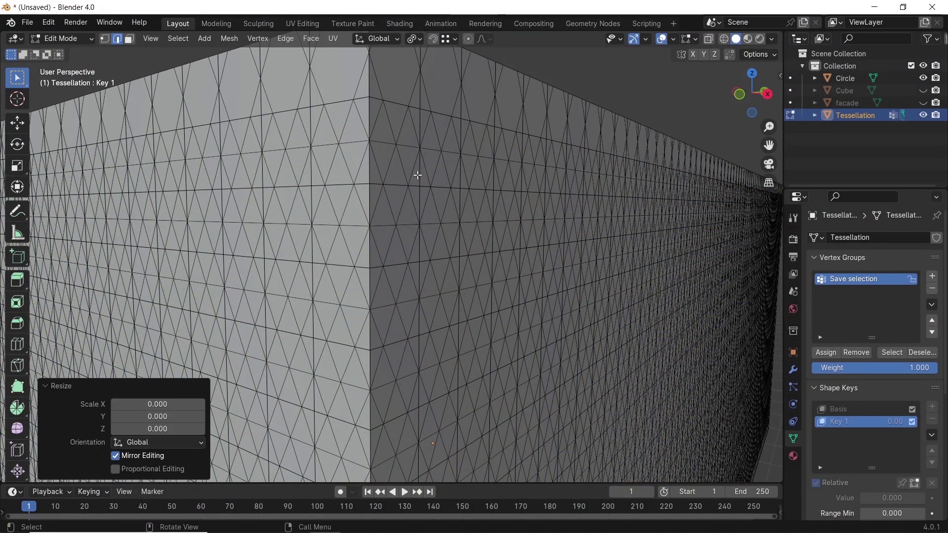
# Return to Object Mode and test the second shape key's value on the whole facade, leaving it at 0
pyautogui.press('Tab')
pyautogui.scroll(-2, 842, 431)
pyautogui.moveTo(872, 423)
pyautogui.mouseDown()
pyautogui.moveTo(929, 423)
pyautogui.moveTo(865, 423)
pyautogui.mouseUp()
pyautogui.scroll(-7, 513, 307)
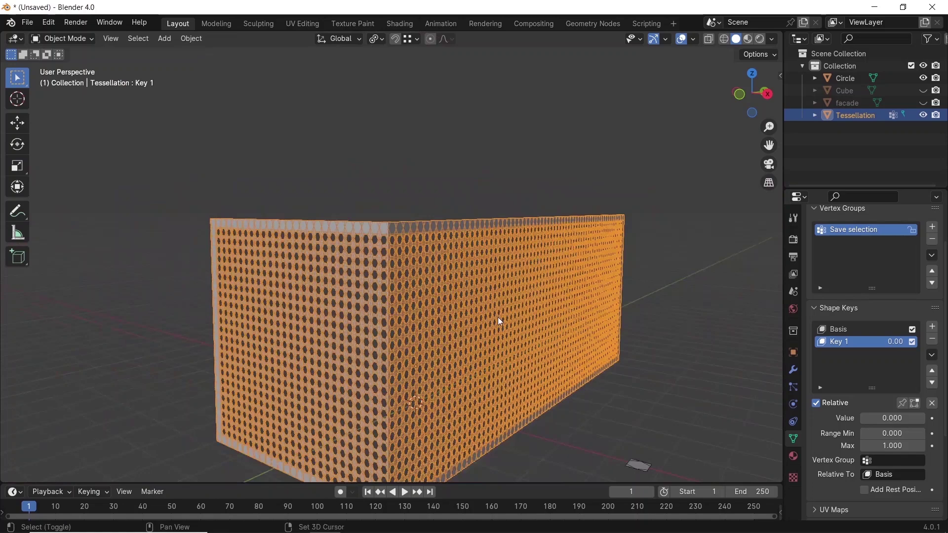
# Deselect the tessellation and turn off the viewport's wireframe overlay so the facade shows clean surfaces
pyautogui.keyDown('shift'); pyautogui.moveTo(497, 317); pyautogui.dragTo(483, 208, button='middle'); pyautogui.keyUp('shift')
pyautogui.click(701, 357)
pyautogui.click(693, 39)
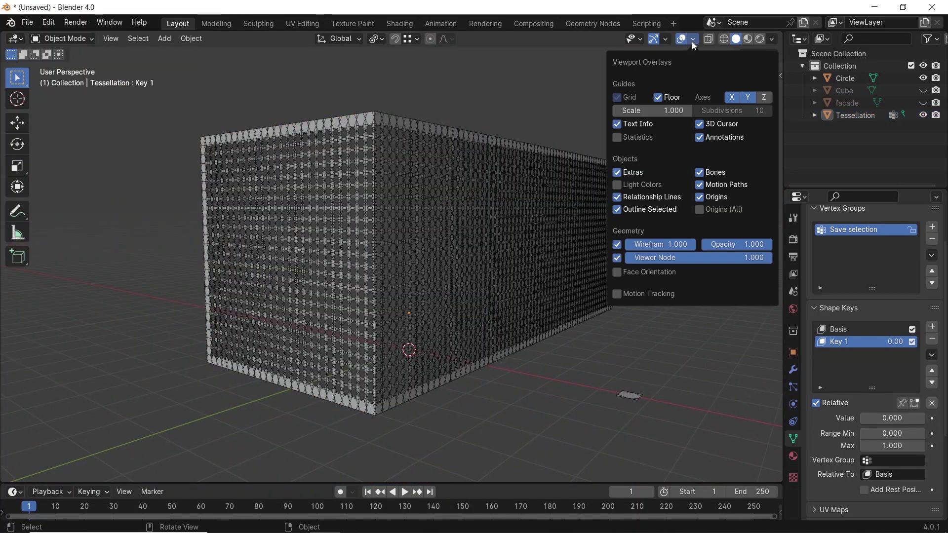
pyautogui.click(618, 244)
pyautogui.scroll(2, 381, 209)
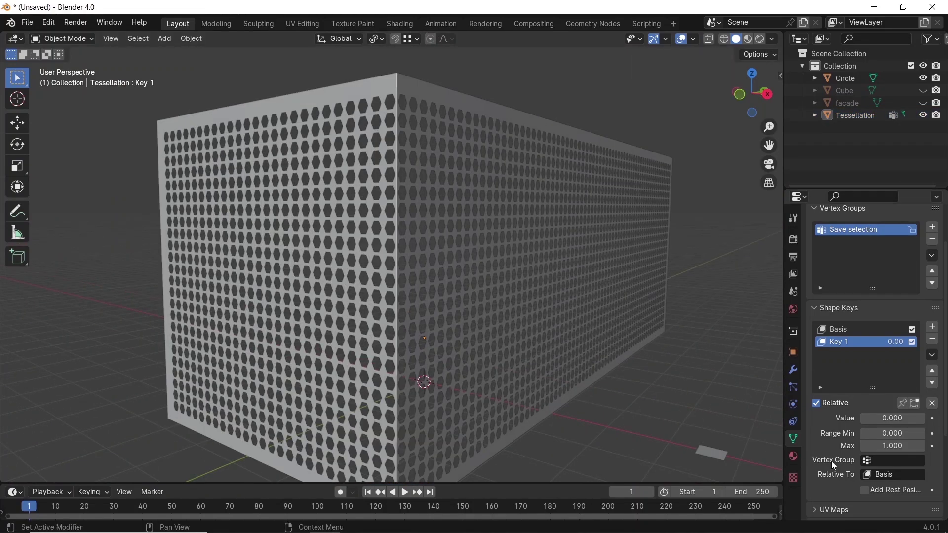
# Enter Edit Mode on the tessellation and select all of its vertices in vertex selection mode
pyautogui.scroll(2, 850, 250)
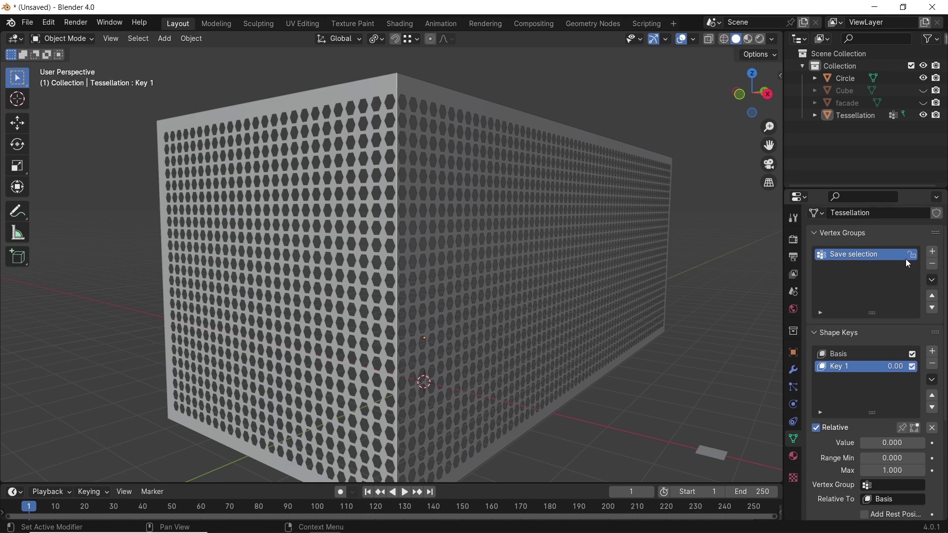
pyautogui.click(537, 214)
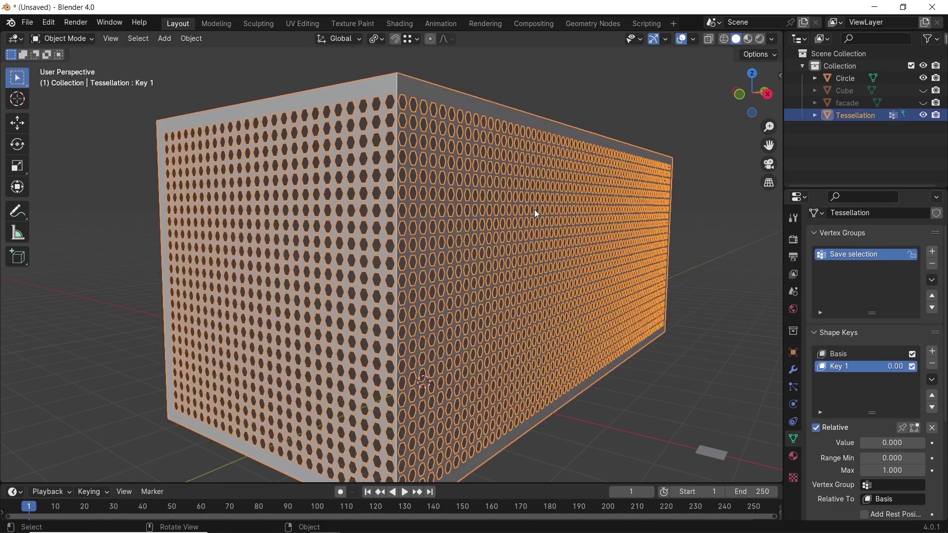
pyautogui.press('Tab')
pyautogui.press('1')
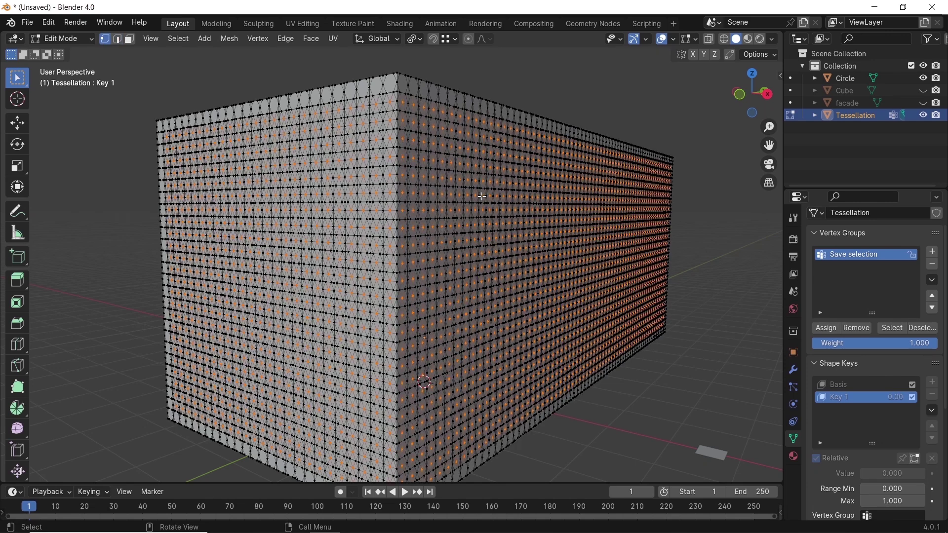
pyautogui.press('a')
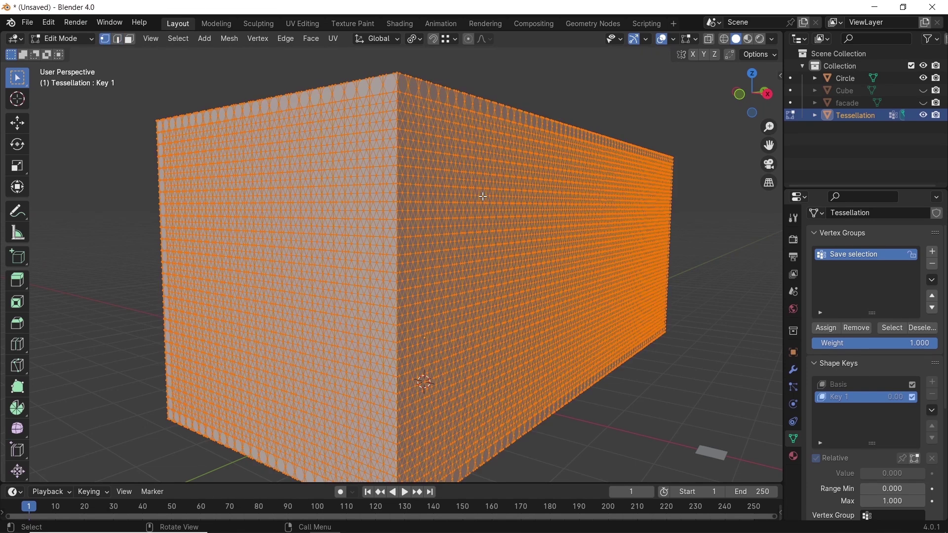
# Add a vertex group named Weight for the selected vertices and set its weight to 0
pyautogui.click(933, 251)
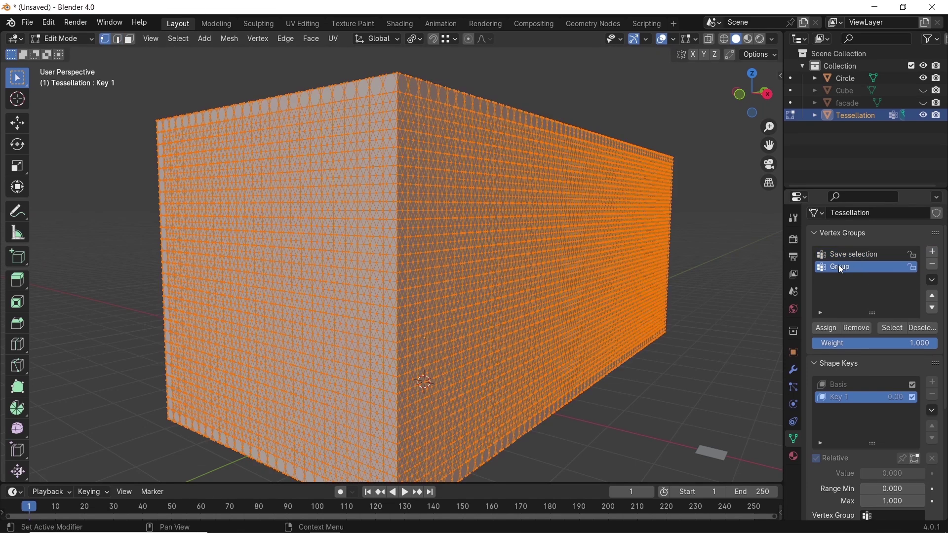
pyautogui.doubleClick(843, 267)
pyautogui.write('Weight')
pyautogui.moveTo(859, 343); pyautogui.dragTo(832, 343)
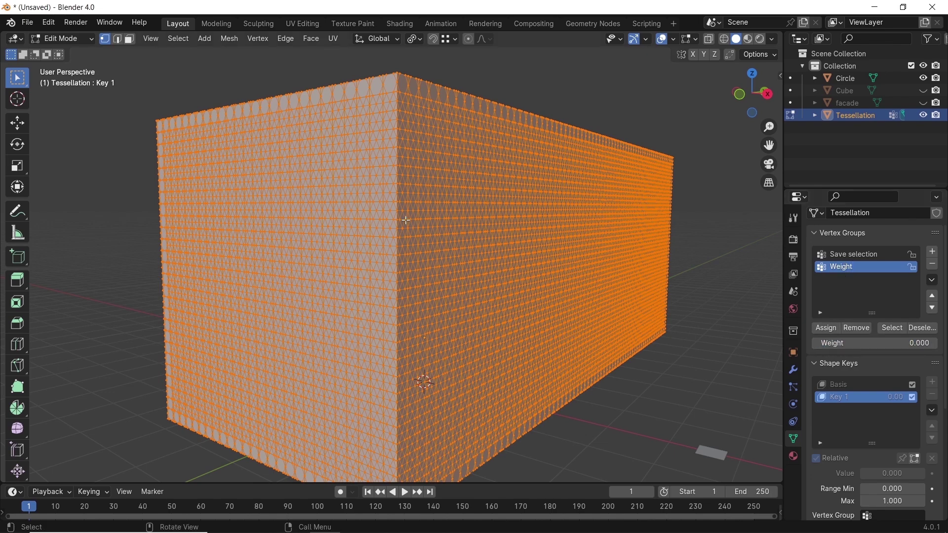
# Back in Object Mode, set Key 1's value to 1 and limit it to the Weight vertex group, ending in Weight Paint mode
pyautogui.press('Tab')
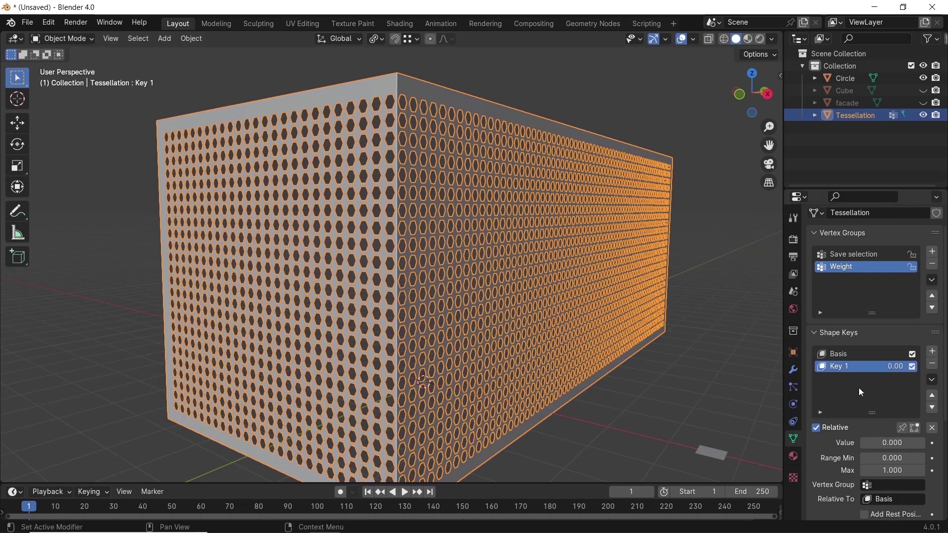
pyautogui.moveTo(872, 443); pyautogui.dragTo(919, 443)
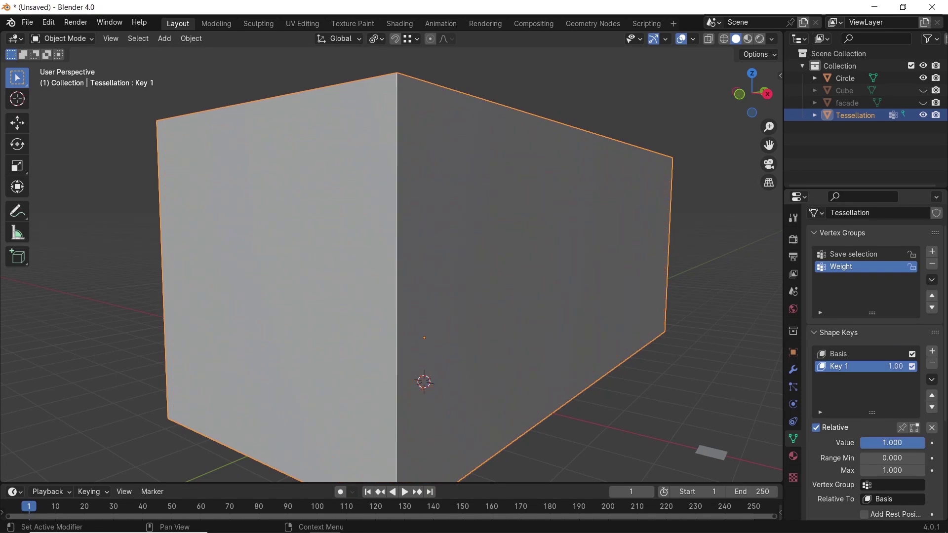
pyautogui.click(894, 486)
pyautogui.click(839, 370)
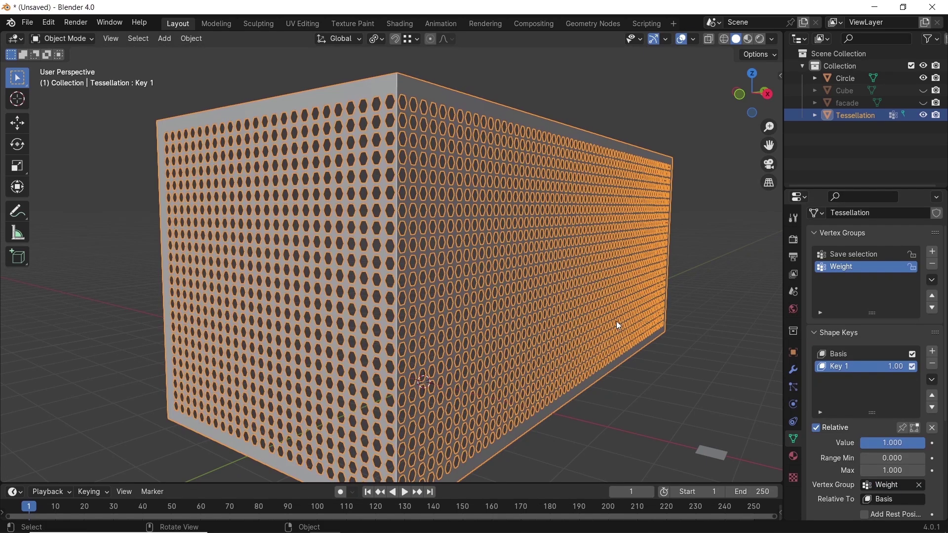
pyautogui.click(79, 40)
pyautogui.click(79, 105)
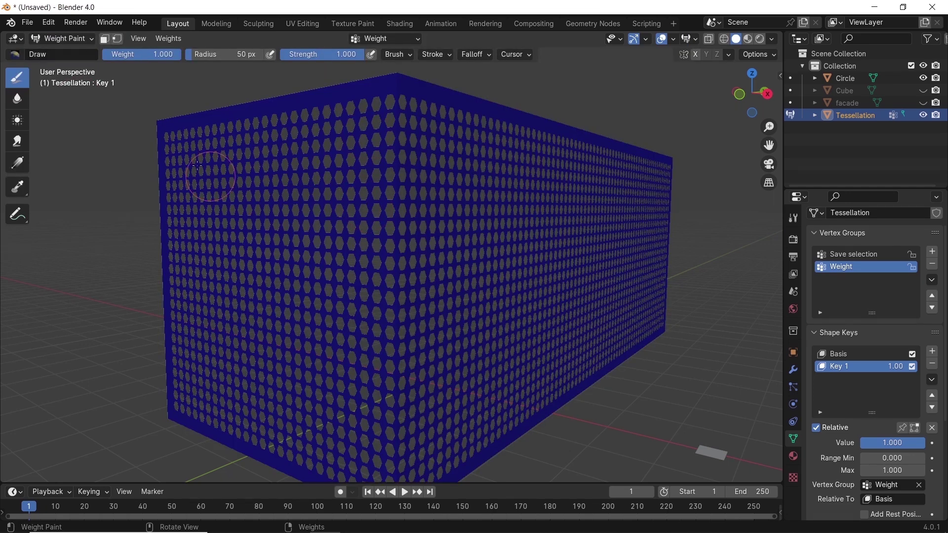
# Enlarge the brush radius to 105 px, paint weight across the short side's upper part and check the openings in Object Mode
pyautogui.rightClick(217, 207)
pyautogui.moveTo(217, 207); pyautogui.dragTo(241, 209)
pyautogui.moveTo(173, 141)
pyautogui.mouseDown()
pyautogui.moveTo(253, 200)
pyautogui.moveTo(417, 114)
pyautogui.moveTo(216, 149)
pyautogui.moveTo(372, 142)
pyautogui.moveTo(382, 120)
pyautogui.mouseUp()
pyautogui.click(69, 39)
pyautogui.click(73, 57)
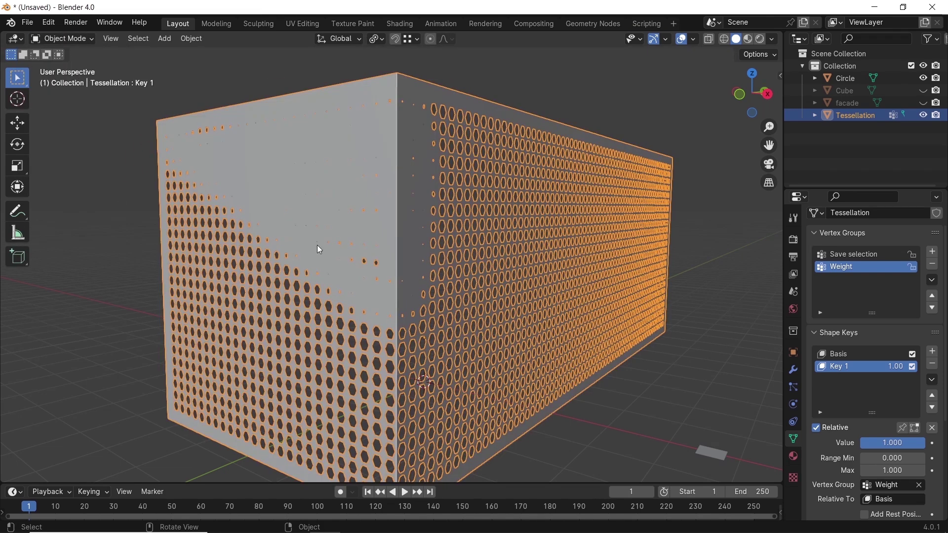
# Undo the painted weight stroke and go back to Weight Paint mode
pyautogui.hotkey('ctrl', 'z')
pyautogui.hotkey('ctrl', 'z')
pyautogui.hotkey('ctrl', 'z')
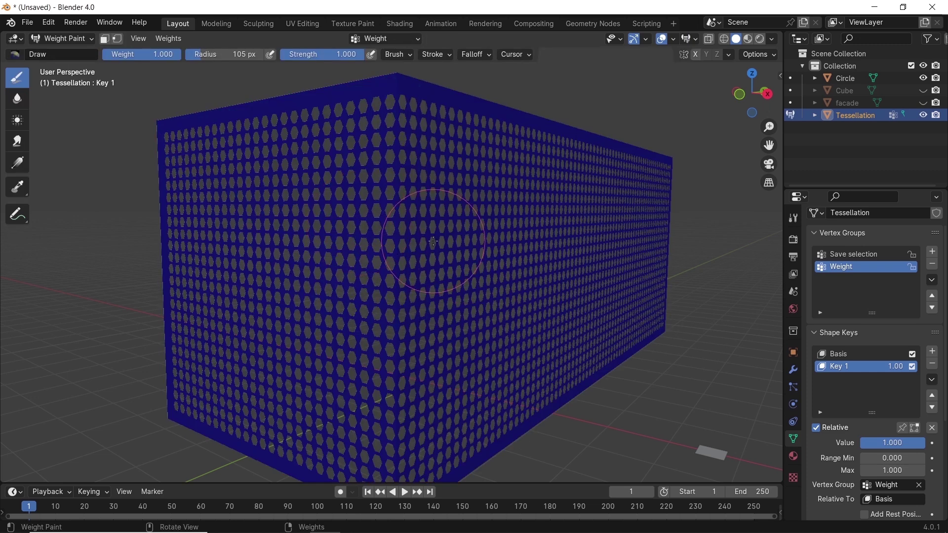
# Invert the weights of the active Weight group and choose the Gradient tool
pyautogui.click(169, 38)
pyautogui.click(191, 120)
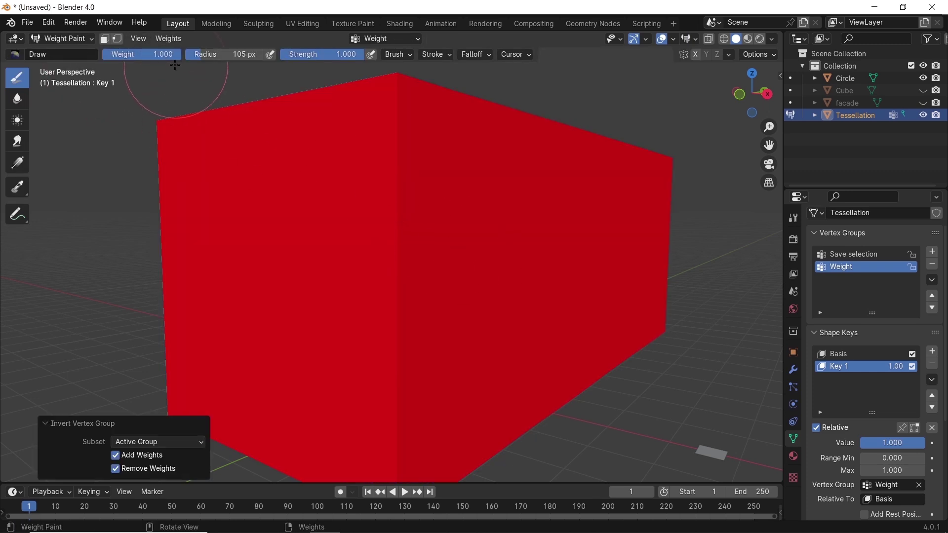
pyautogui.click(21, 170)
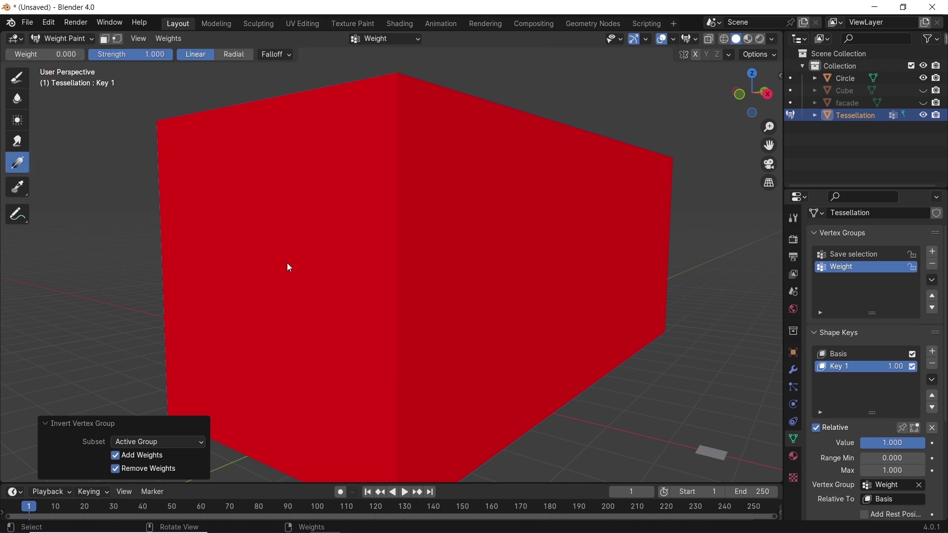
# Try a linear weight gradient along the long side of the facade from the corner outward, and undo it
pyautogui.moveTo(399, 294)
pyautogui.mouseDown()
pyautogui.moveTo(417, 318)
pyautogui.moveTo(720, 335)
pyautogui.mouseUp()
pyautogui.moveTo(719, 335); pyautogui.dragTo(478, 295, button='middle')
pyautogui.hotkey('ctrl', 'z')
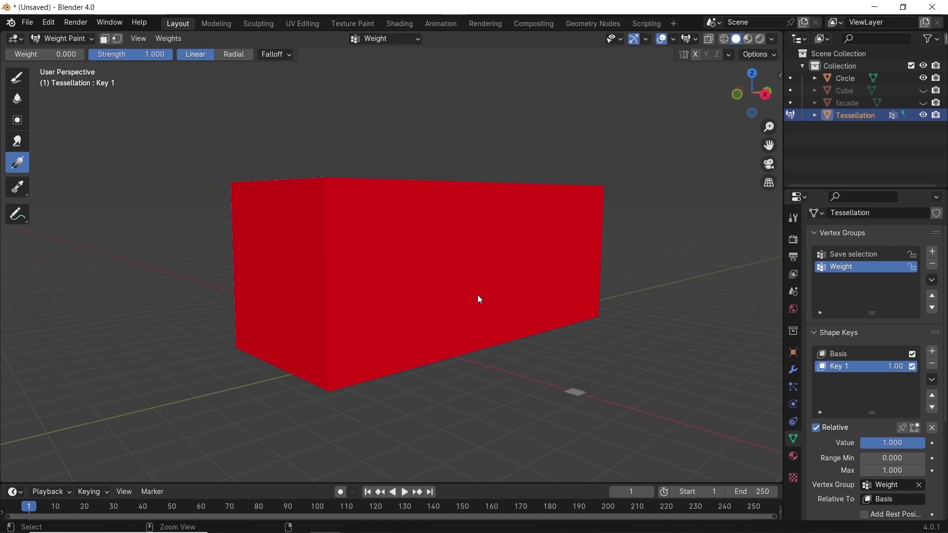
# Switch the gradient to Radial and place large and small radial weight gradients over the corner, the long side and the short side
pyautogui.click(232, 55)
pyautogui.scroll(2, 330, 292)
pyautogui.moveTo(305, 316); pyautogui.dragTo(423, 413)
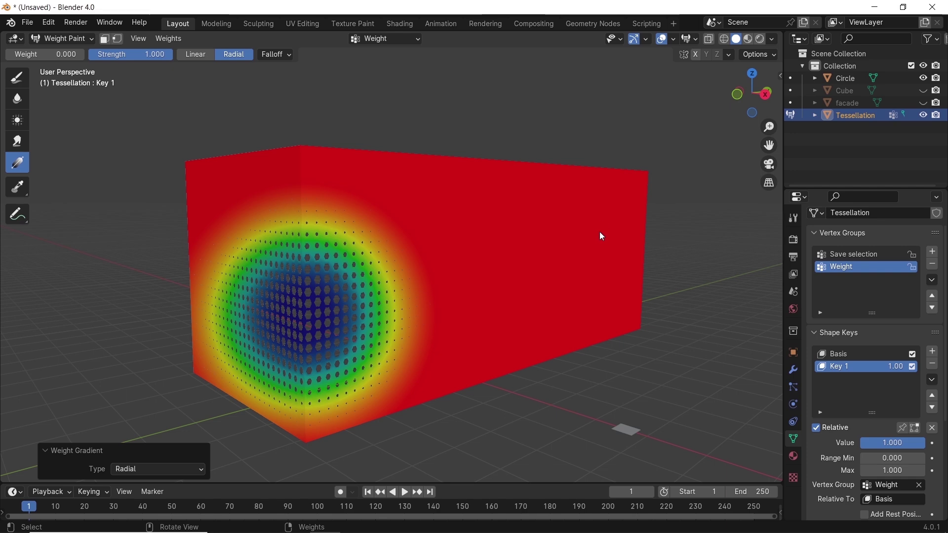
pyautogui.moveTo(598, 235); pyautogui.dragTo(435, 302)
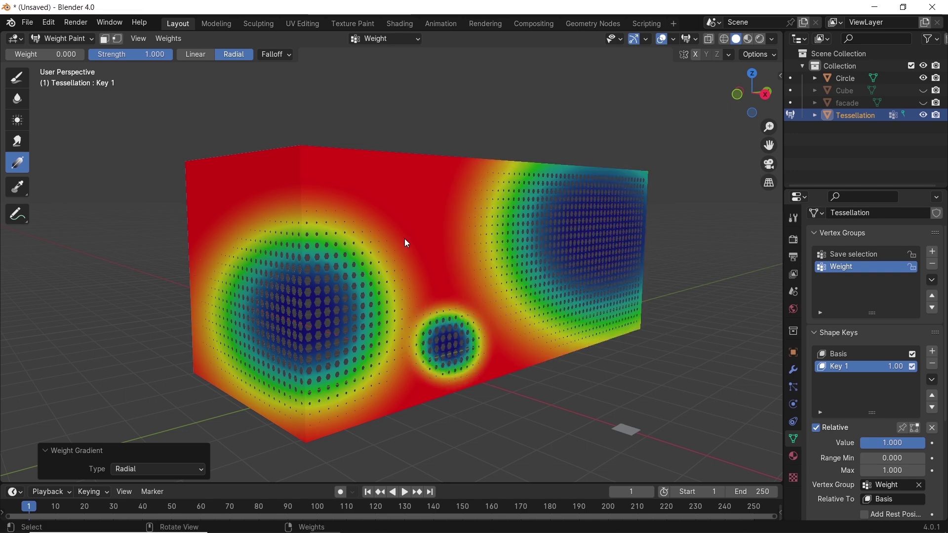
pyautogui.moveTo(387, 171); pyautogui.dragTo(367, 198)
pyautogui.moveTo(210, 198); pyautogui.dragTo(265, 224)
# Return to Object Mode and examine the varying hexagon openings on both sides of the facade
pyautogui.click(84, 39)
pyautogui.click(74, 53)
pyautogui.moveTo(440, 354); pyautogui.dragTo(356, 349, button='middle')
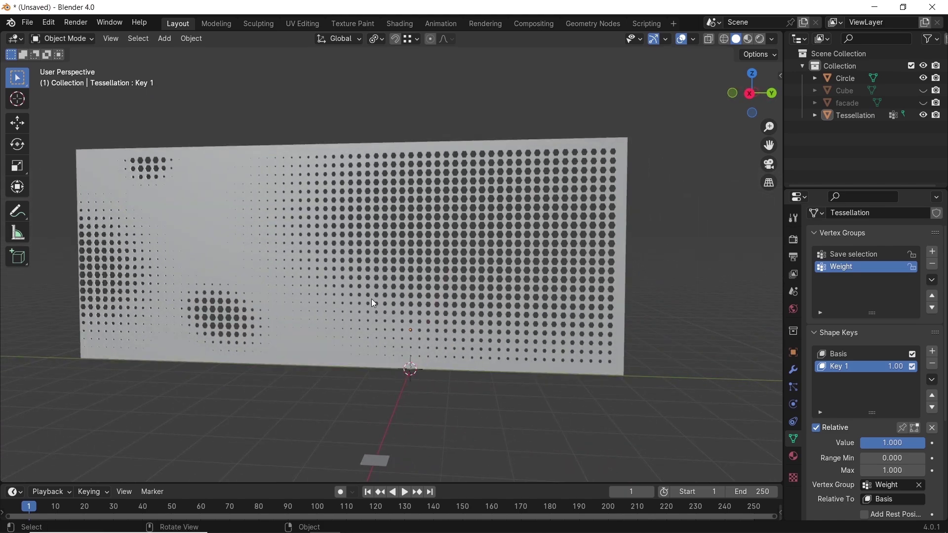
pyautogui.moveTo(127, 290); pyautogui.dragTo(329, 262, button='middle')
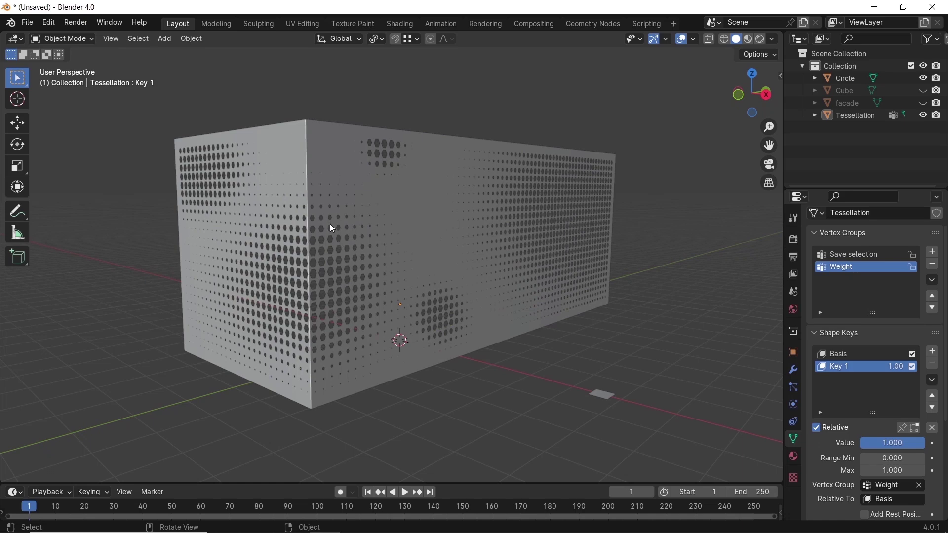
pyautogui.moveTo(347, 213); pyautogui.dragTo(370, 236, button='middle')
# Add a Solidify modifier to the tessellation
pyautogui.click(552, 309)
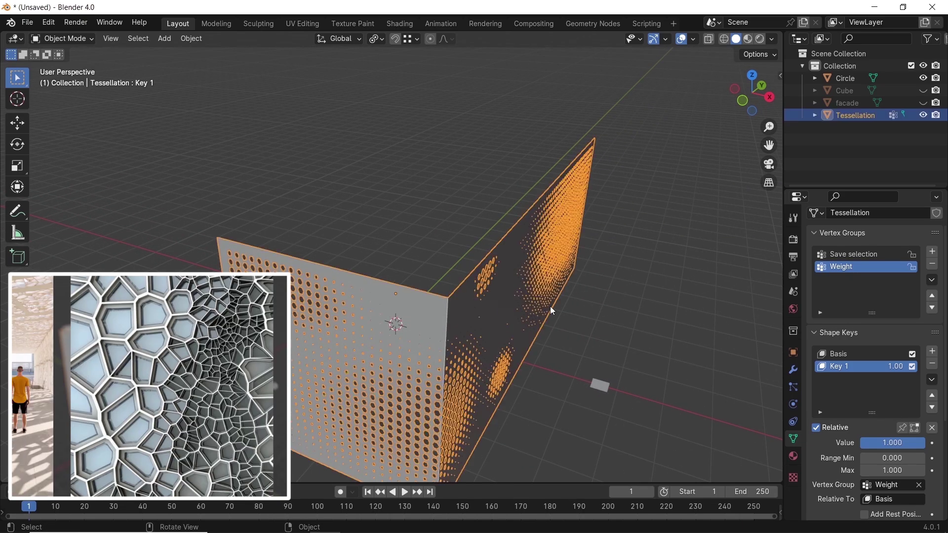
pyautogui.click(793, 370)
pyautogui.click(859, 238)
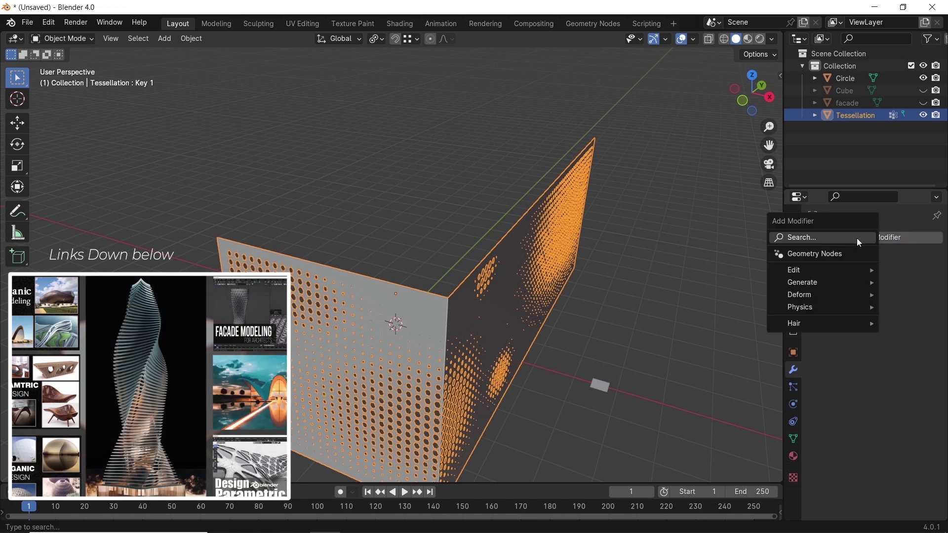
pyautogui.moveTo(826, 285)
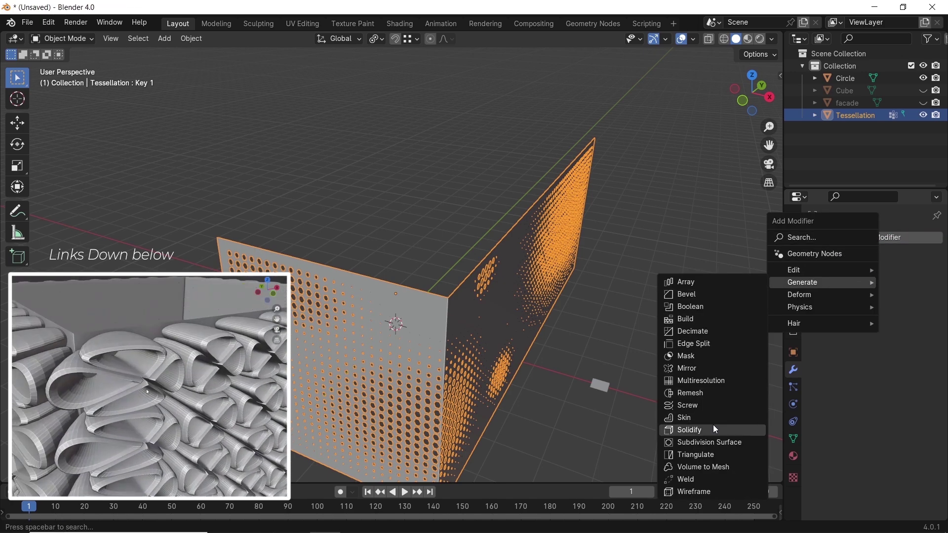
pyautogui.click(714, 426)
# Examine the thickness at the facade's corner from the top view in wireframe shading
pyautogui.scroll(4, 504, 269)
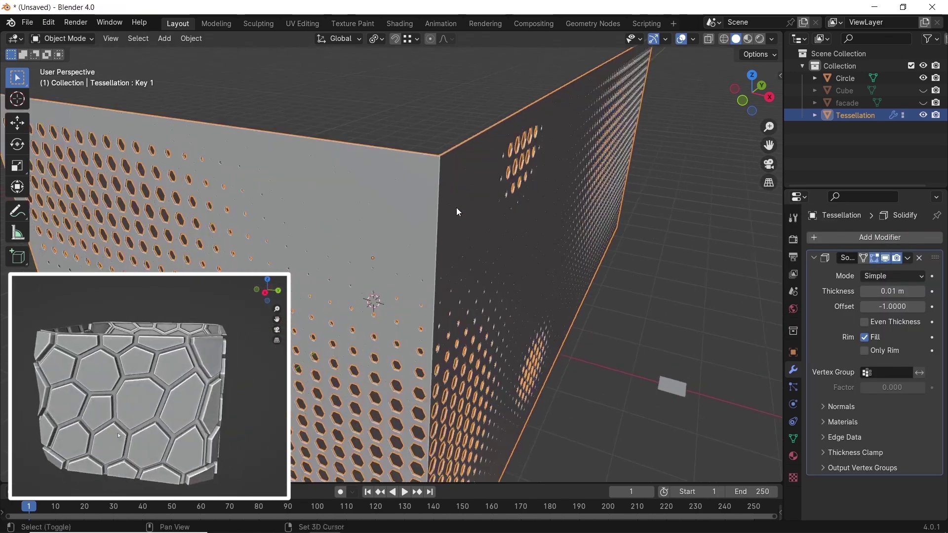
pyautogui.press('KP_7')
pyautogui.scroll(5, 501, 293)
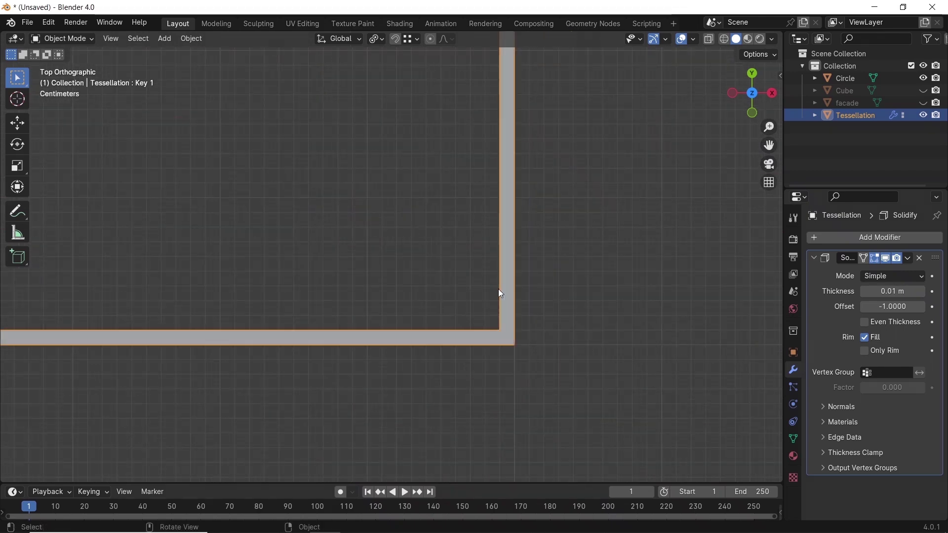
pyautogui.hotkey('shift', 'z')
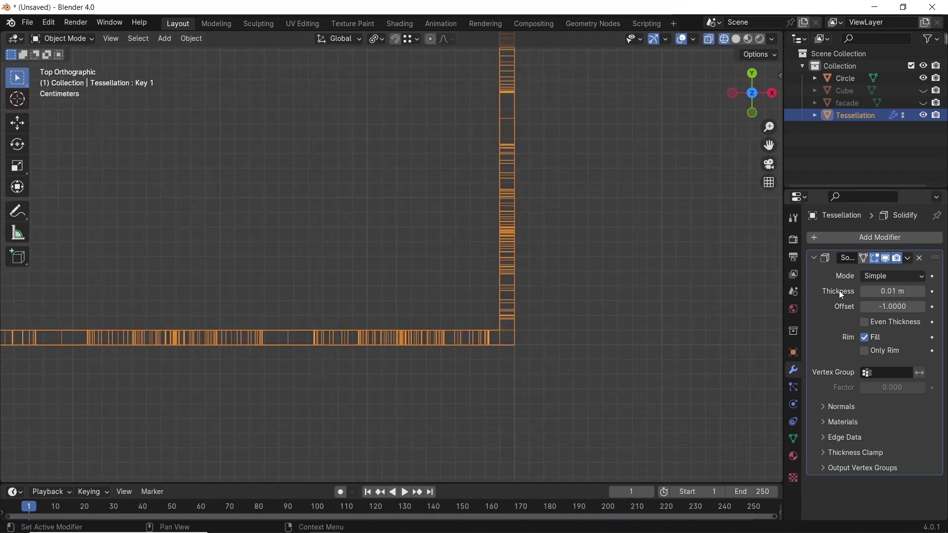